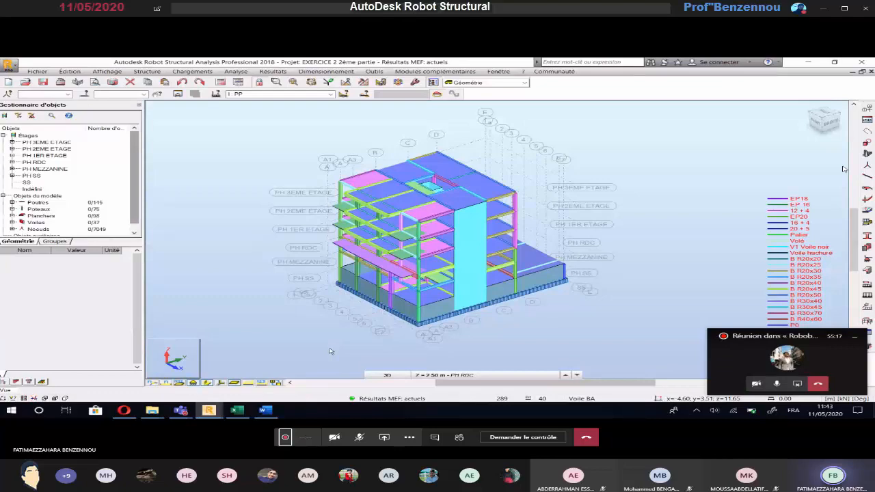
Open the bar diagrams settings for the building model.
scroll(287, 275, "up", 2)
middle_click_drag(287, 276, 244, 282, "shift")
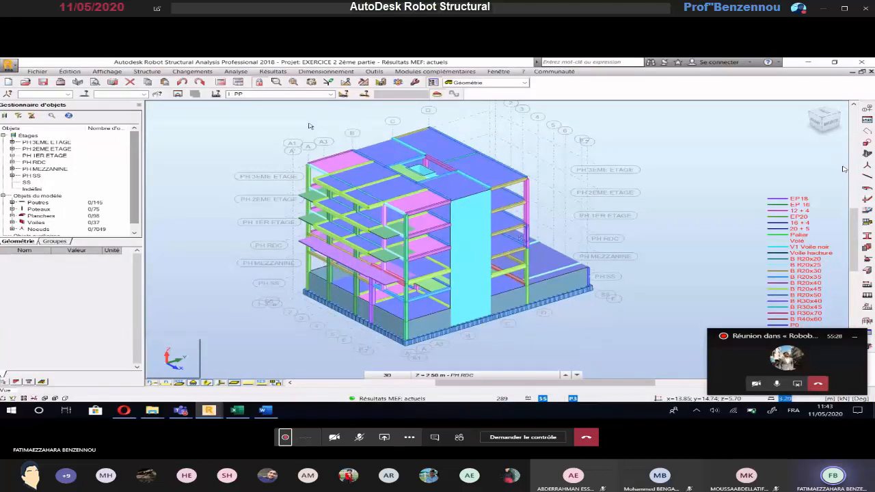
left_click(273, 71)
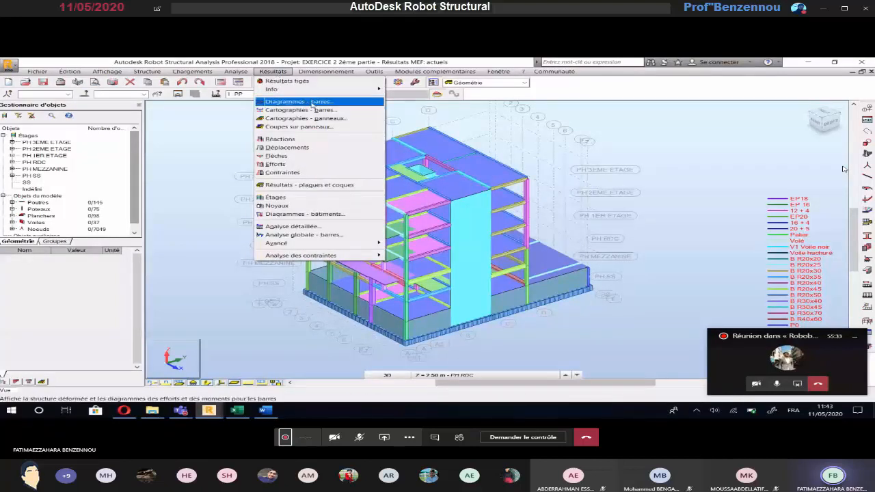
left_click(309, 102)
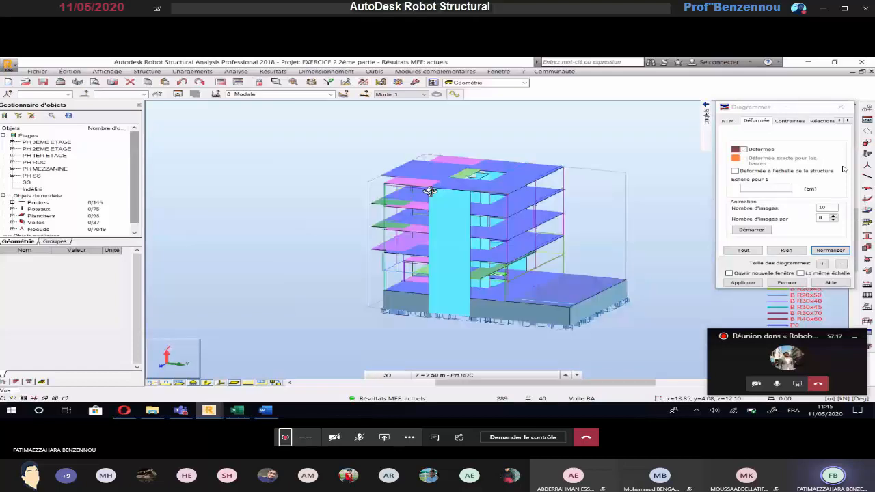
Display the deformed shape of the structure for mode 2 of the modal case and inspect it from the side.
middle_click_drag(432, 190, 462, 190, "shift")
left_click(422, 95)
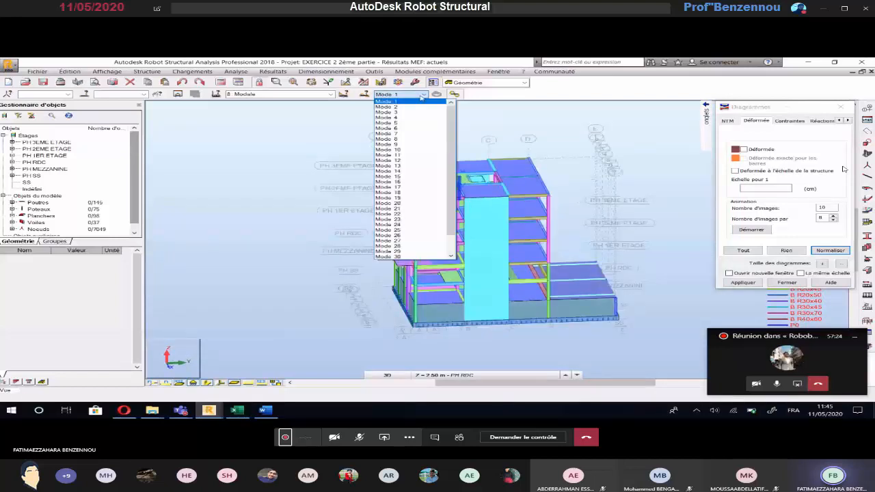
left_click(386, 107)
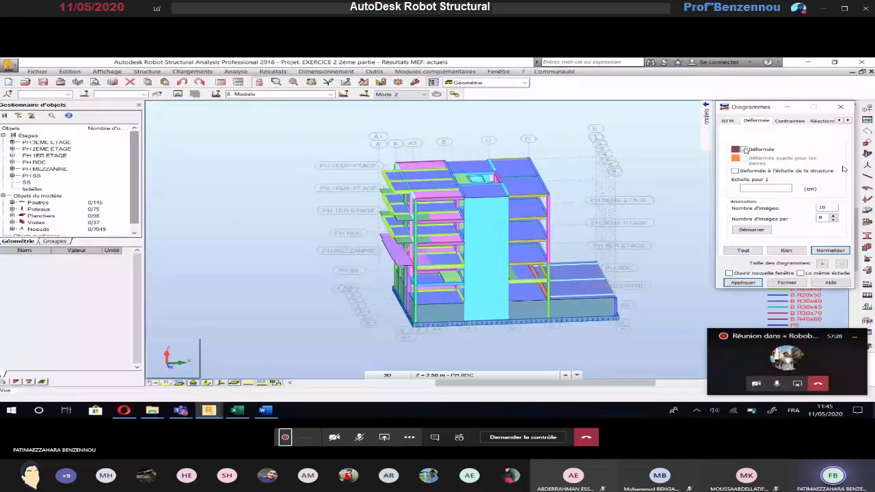
left_click(744, 149)
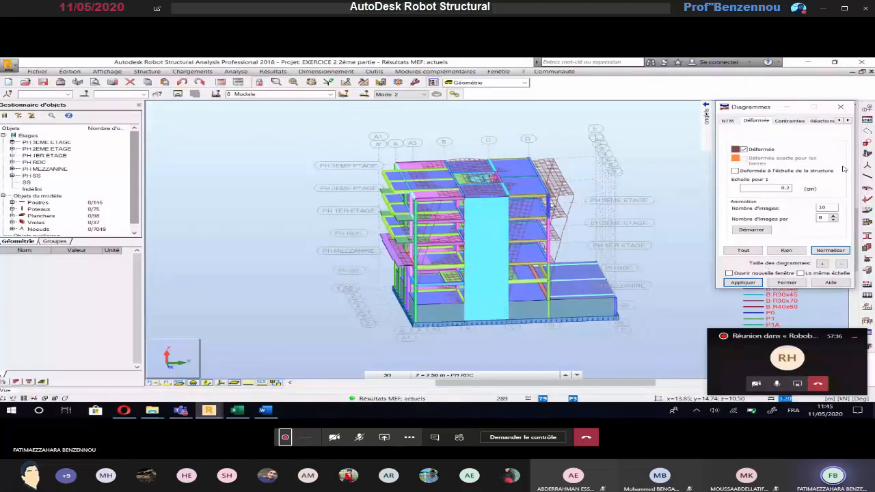
middle_click_drag(550, 204, 545, 199, "shift")
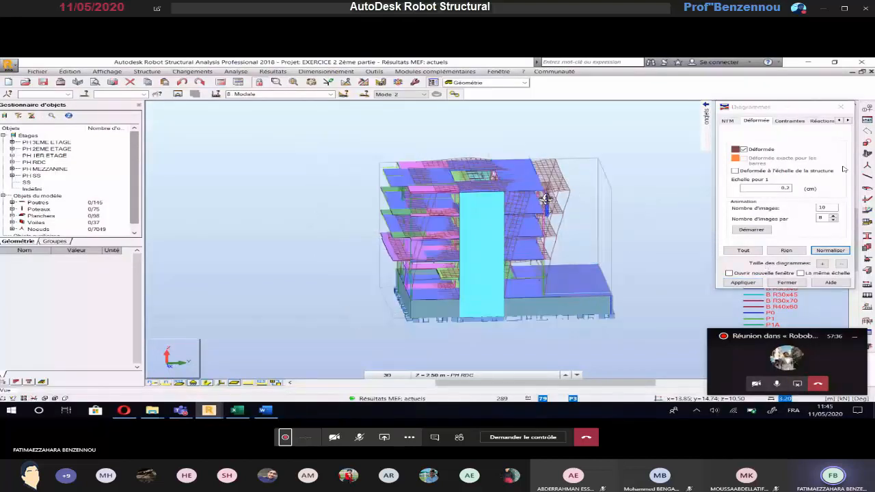
middle_click_drag(545, 199, 545, 196, "shift")
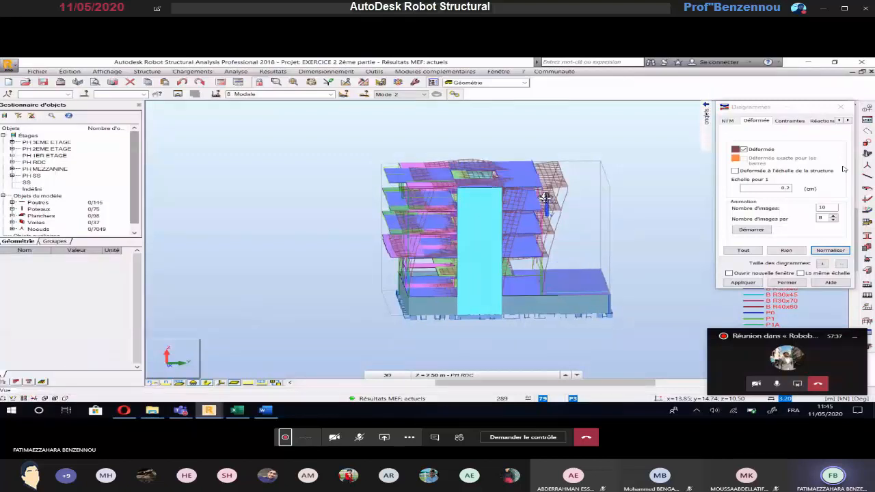
middle_click_drag(545, 197, 545, 198, "shift")
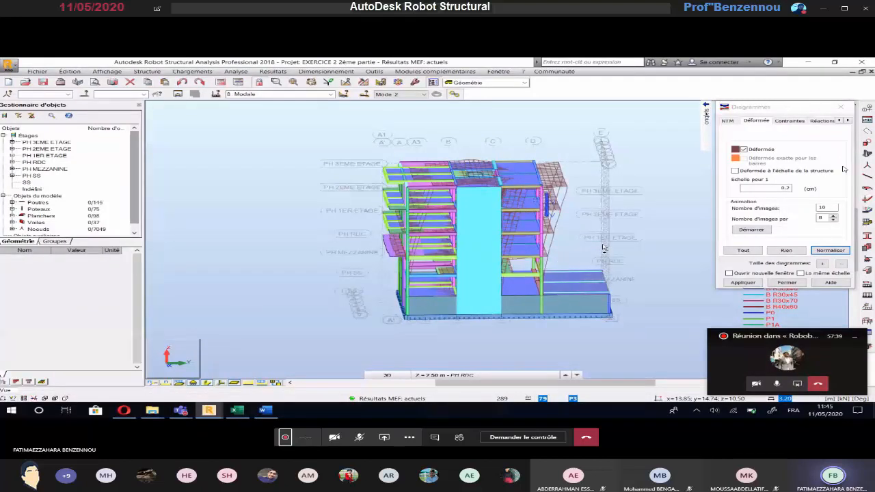
scroll(583, 219, "up", 2)
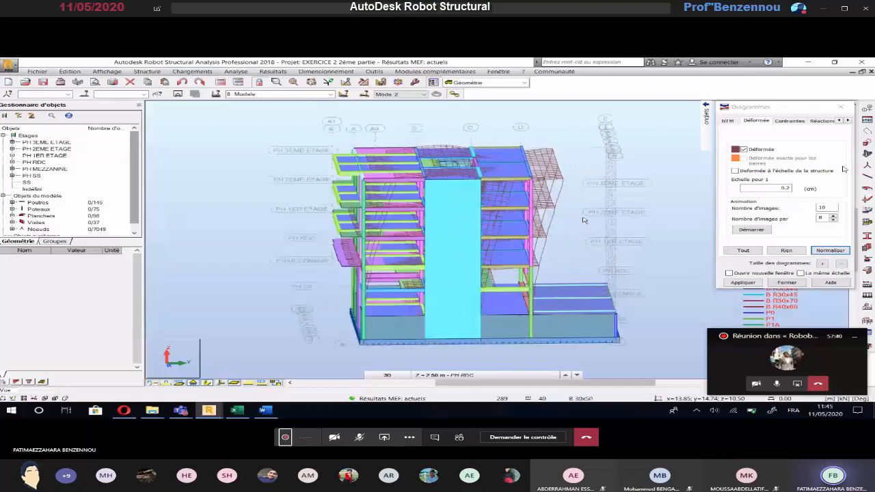
scroll(583, 219, "down", 1)
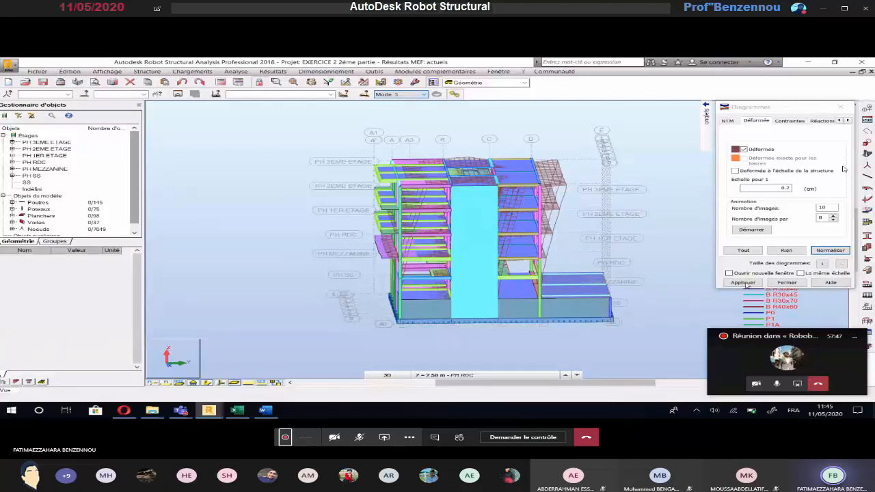
Apply the deformed shape display for mode 3 and inspect the structure's twist from above and from the side.
left_click(743, 283)
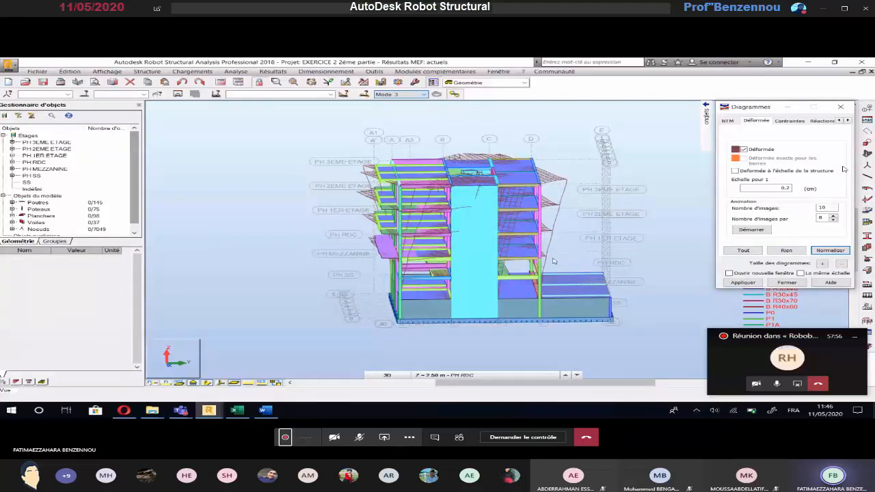
scroll(555, 249, "down", 1)
middle_click_drag(555, 246, 518, 260)
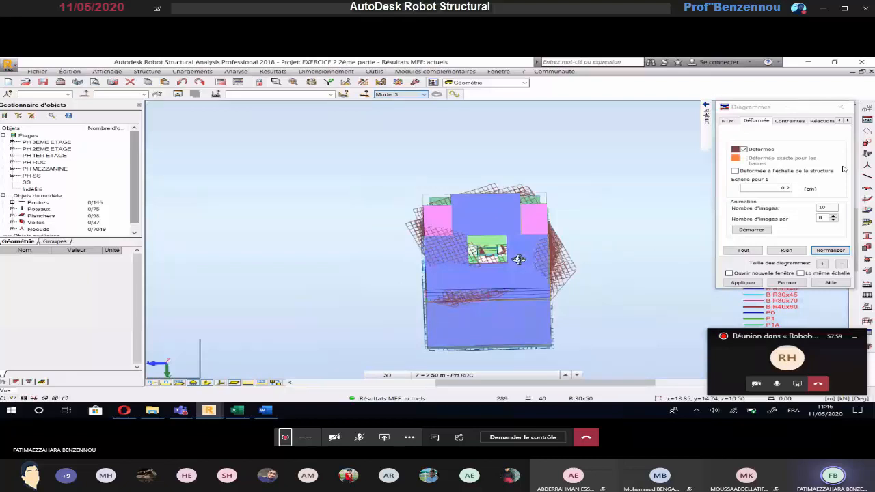
middle_click_drag(519, 259, 549, 224, "shift")
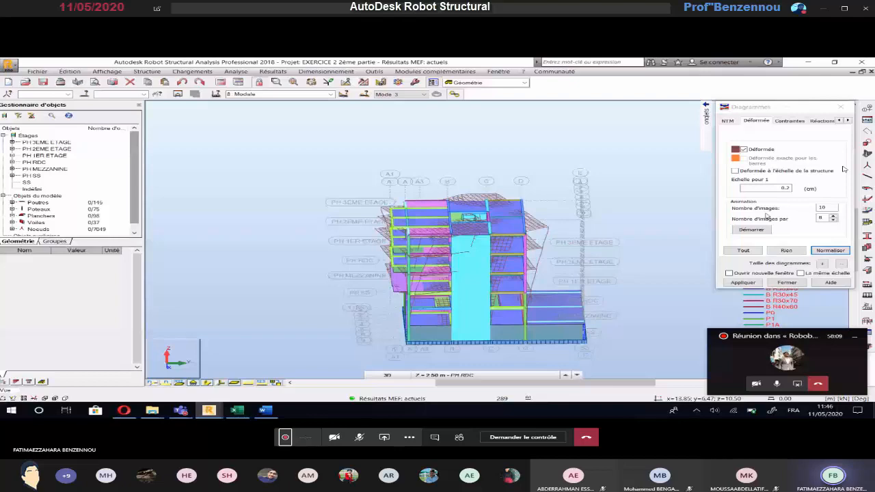
Start the animation of the mode 3 deformed shape, then stop and replay it with the playback controls.
left_click(751, 230)
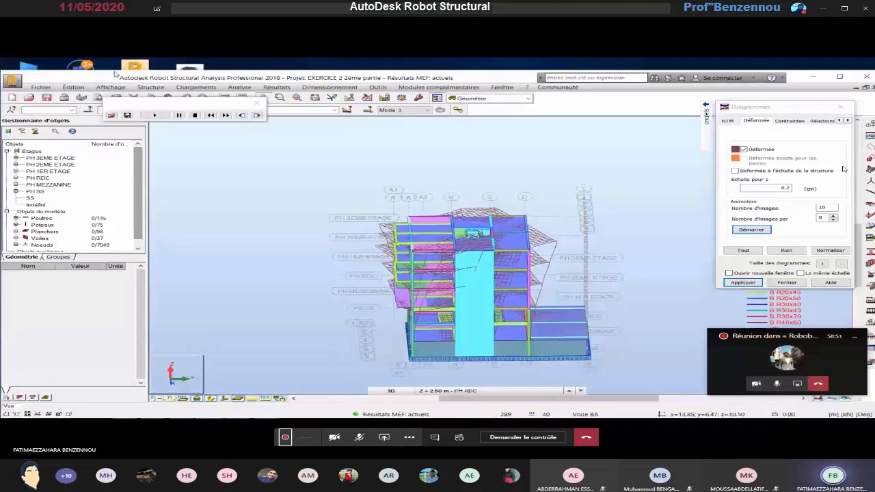
left_click_drag(115, 72, 91, 60)
left_click_drag(152, 102, 171, 122)
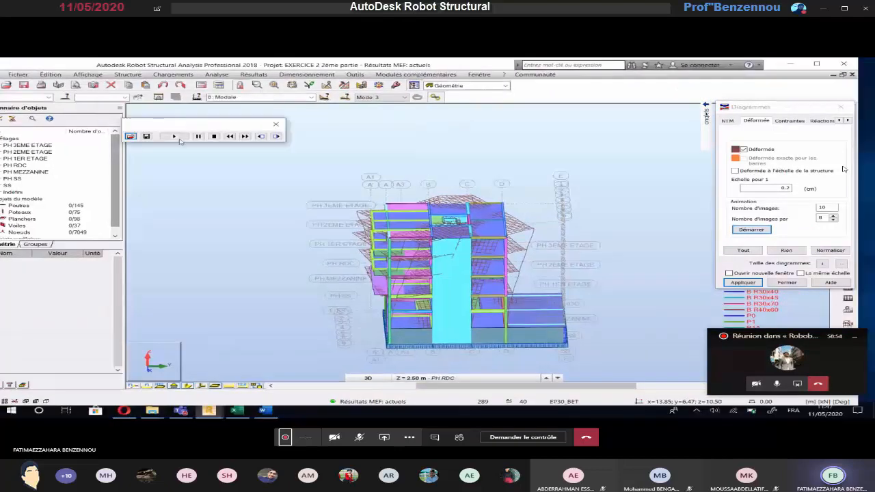
left_click(180, 140)
left_click(211, 137)
left_click(172, 137)
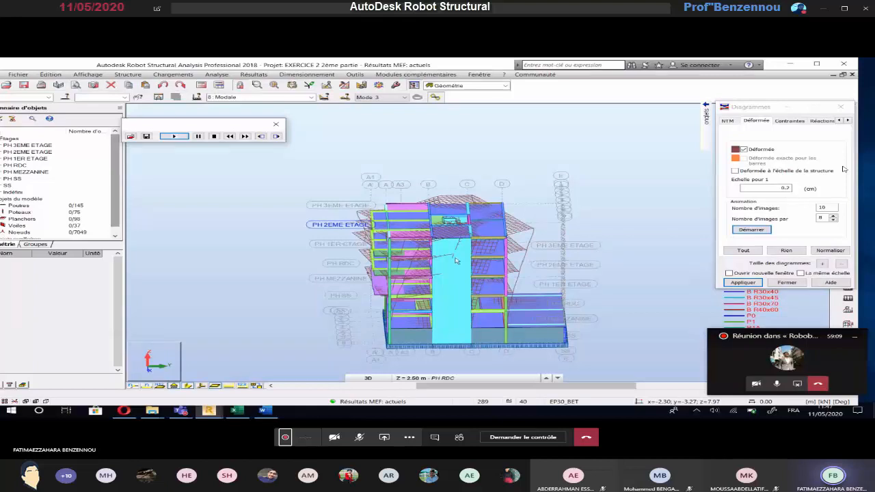
left_click_drag(227, 125, 235, 127)
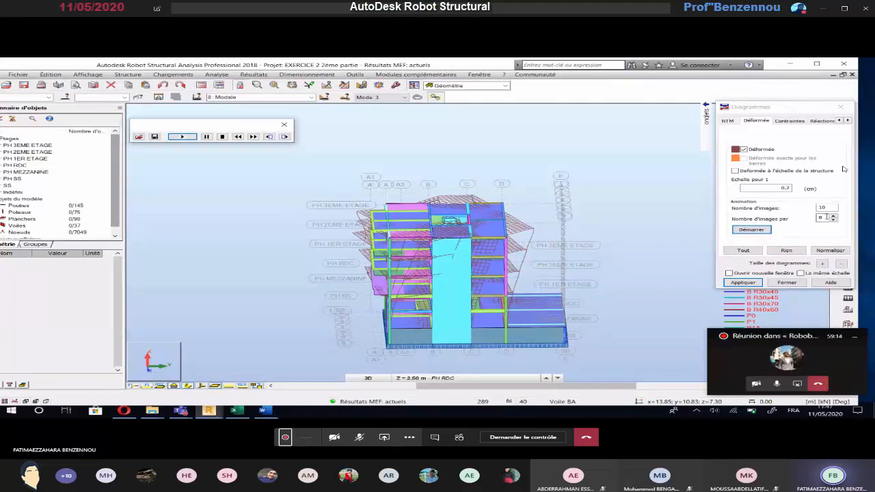
Set the animation to 10 images per second, normalise and apply the deformation scale, and restart the animation.
left_click(833, 216)
left_click(833, 215)
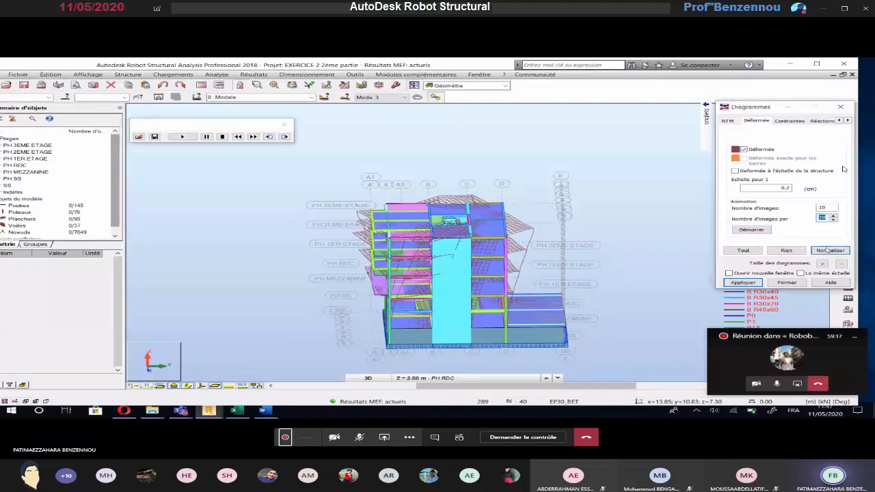
left_click(829, 251)
left_click(743, 283)
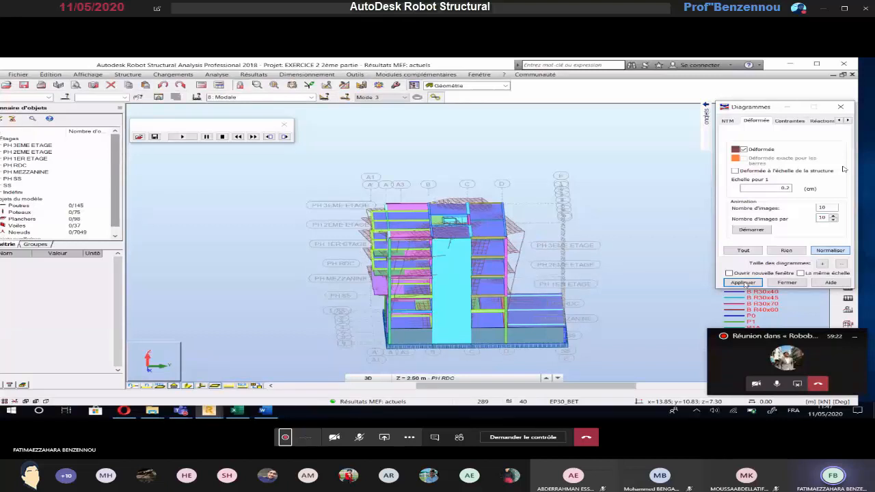
left_click(764, 231)
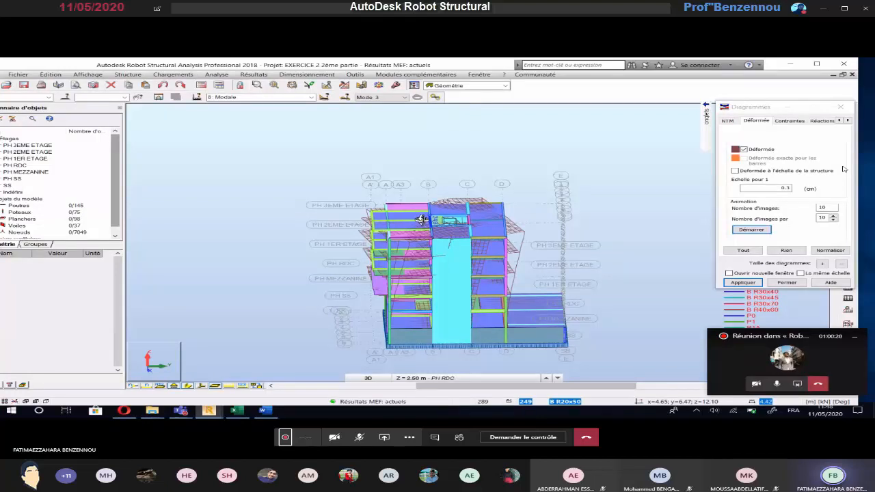
Turn off the Déformée display and apply the change to the 3D model.
middle_click_drag(422, 219, 413, 221, "shift")
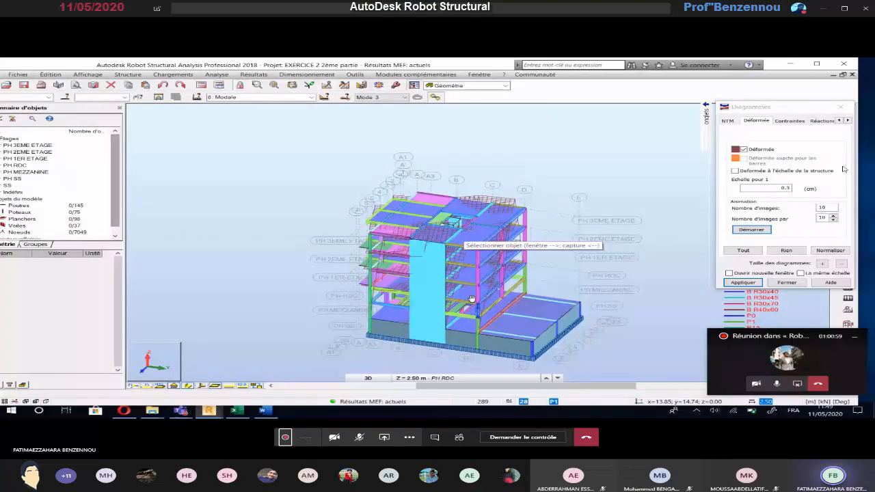
middle_click_drag(471, 299, 465, 268)
scroll(465, 268, "up", 1)
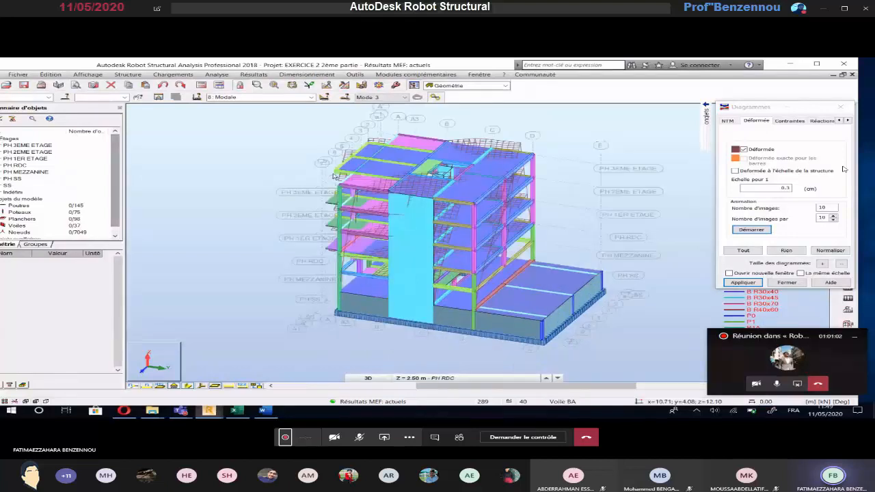
left_click(743, 149)
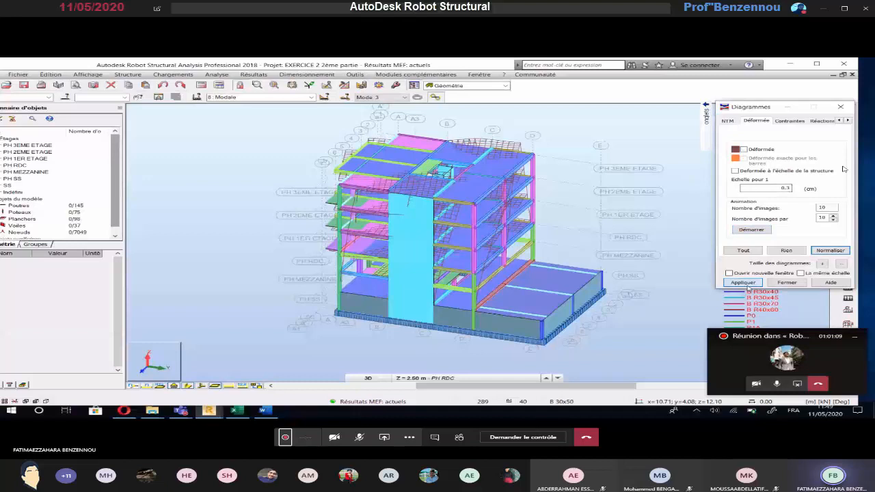
left_click(743, 282)
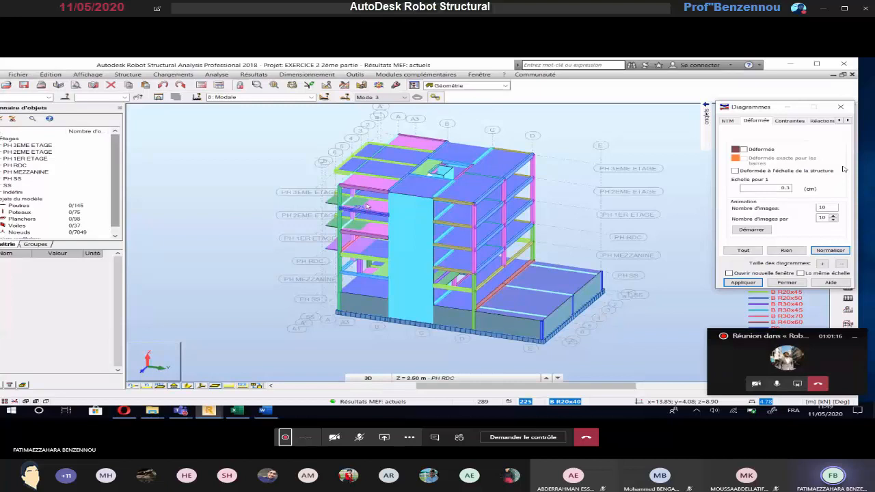
Switch to the XZ plane view at construction line A (1.69 m).
left_click(368, 378)
left_click(369, 370)
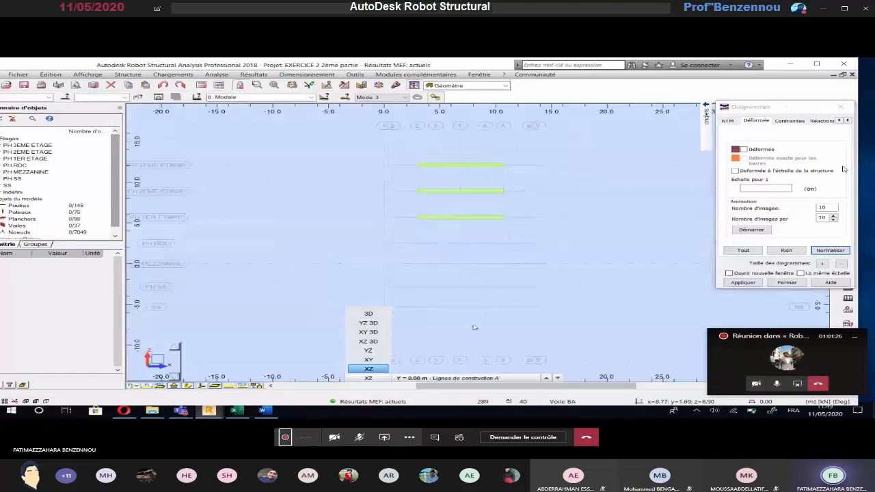
left_click(444, 378)
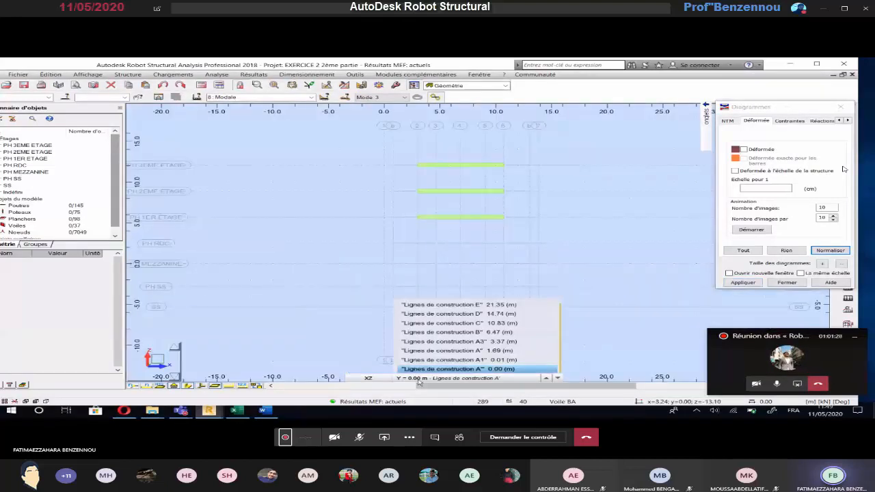
left_click(444, 350)
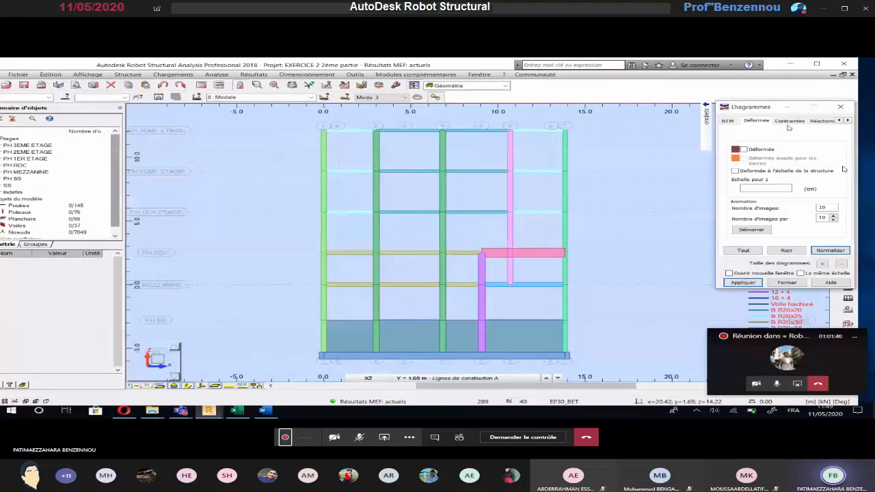
Reopen the bar diagrams settings and select Force Fz as the diagram to display.
left_click(847, 108)
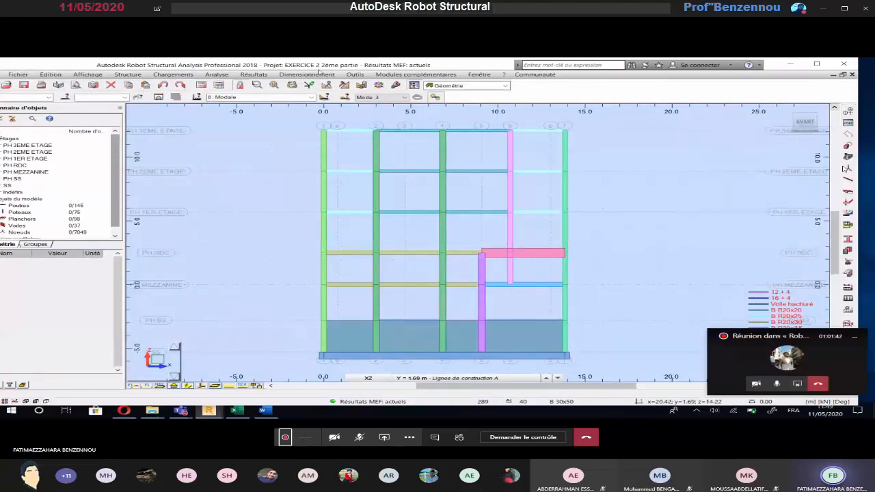
left_click(253, 74)
left_click(285, 105)
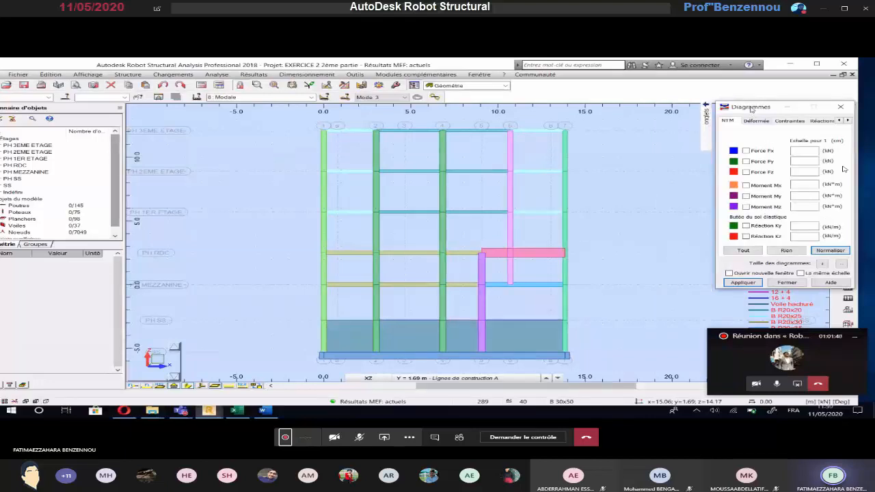
left_click_drag(752, 109, 733, 99)
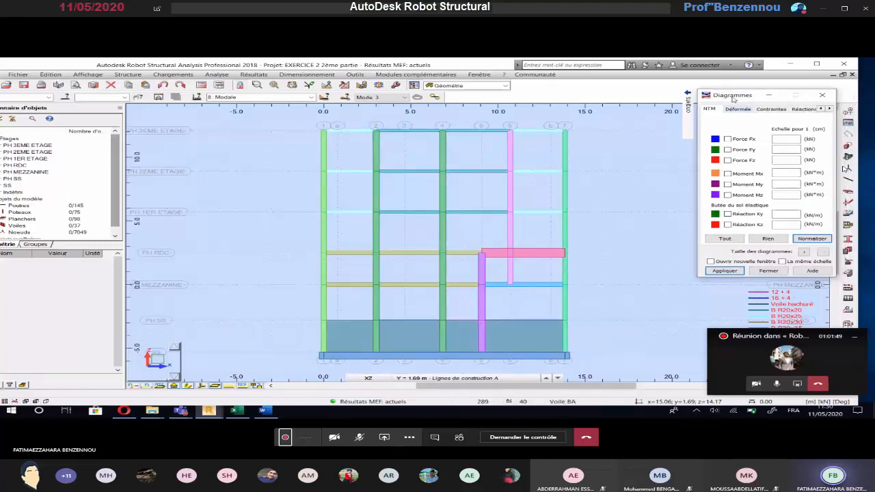
mouse_move(689, 117)
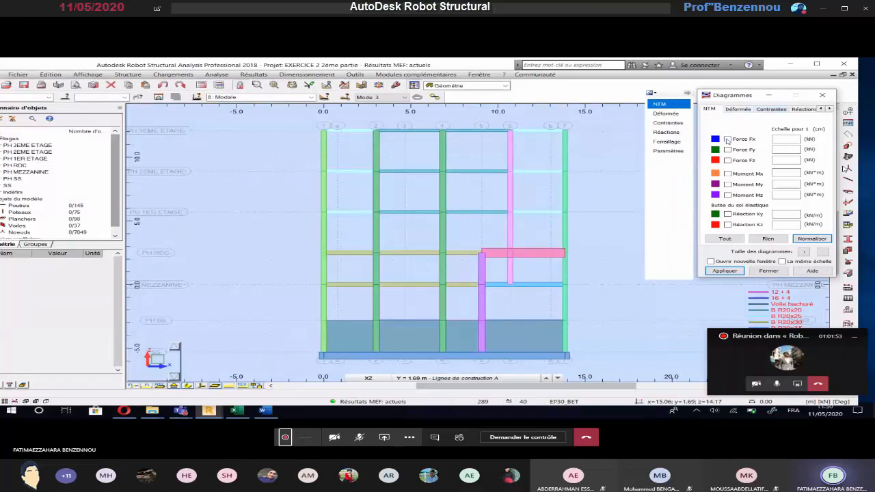
left_click(727, 160)
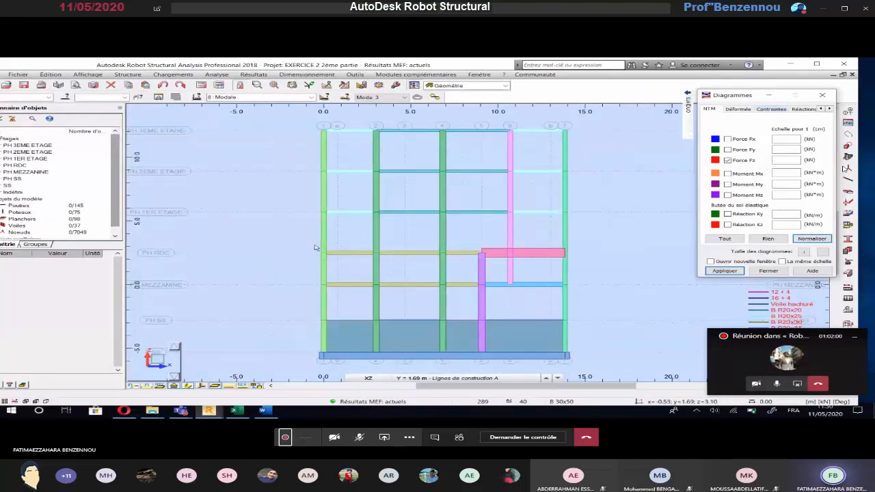
Set the diagram labels to description and the filling to Uniforme, and apply the Force Fz diagram to the line A frame.
mouse_move(689, 102)
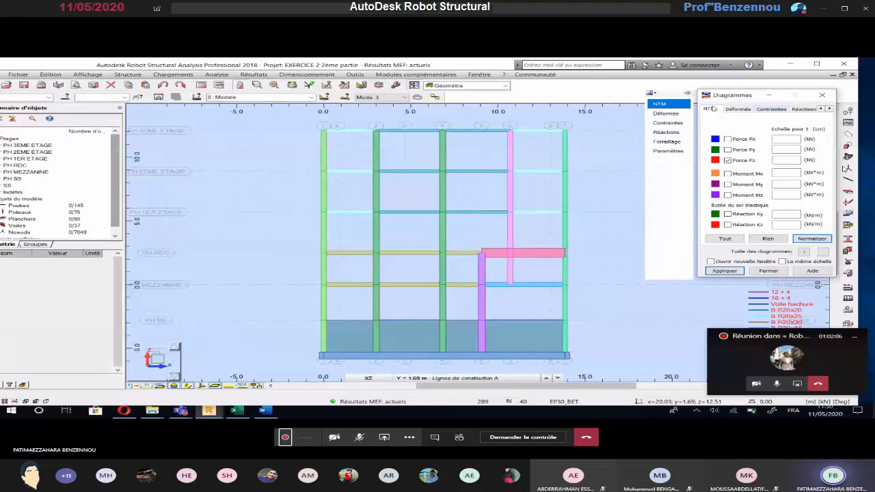
left_click(668, 151)
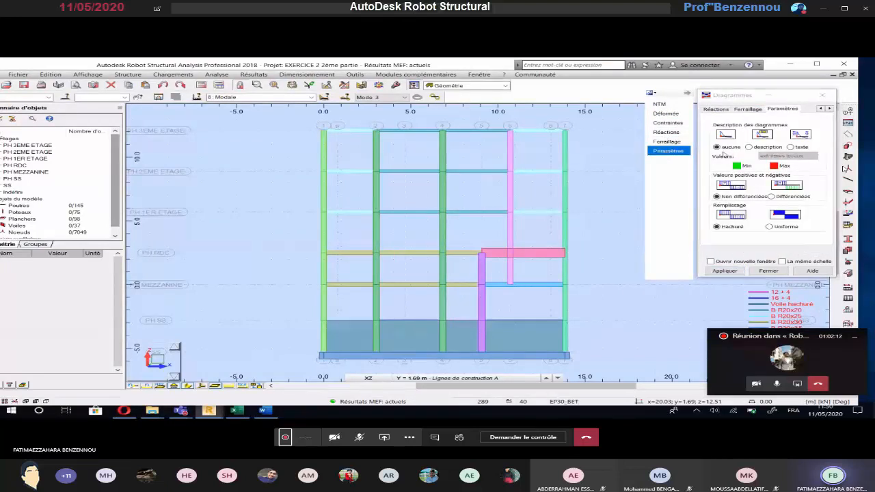
left_click(749, 147)
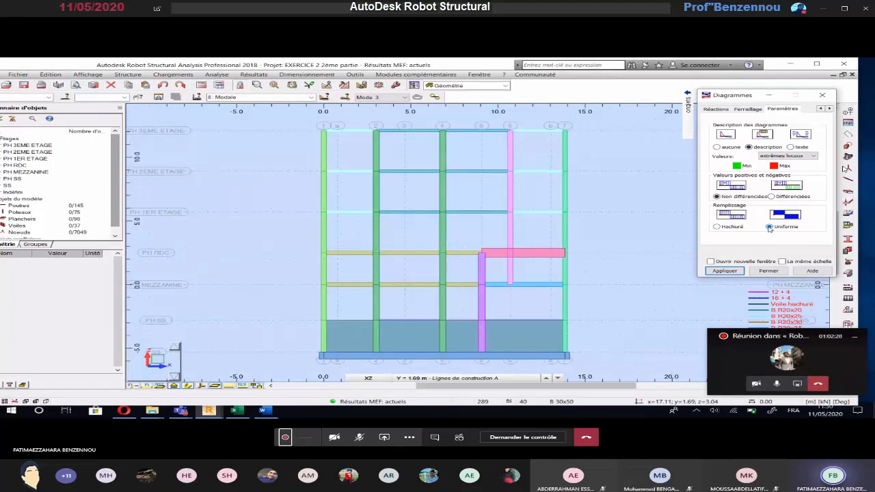
left_click(769, 227)
left_click(687, 93)
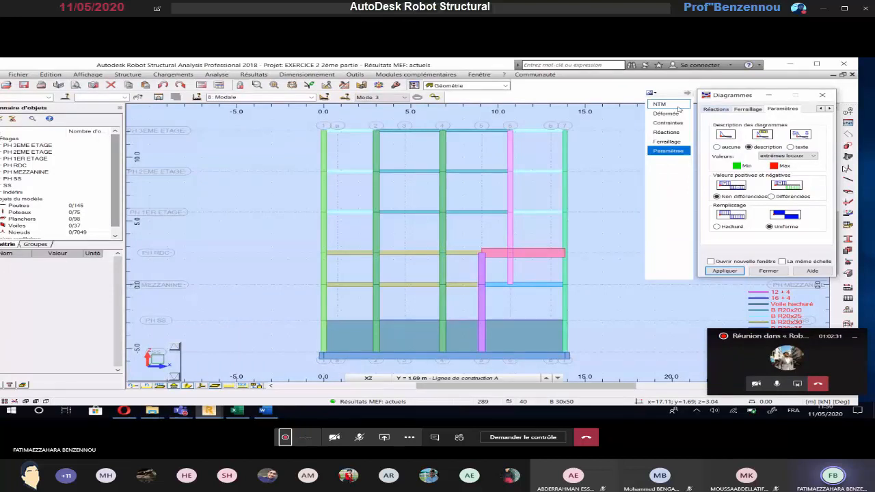
left_click(679, 107)
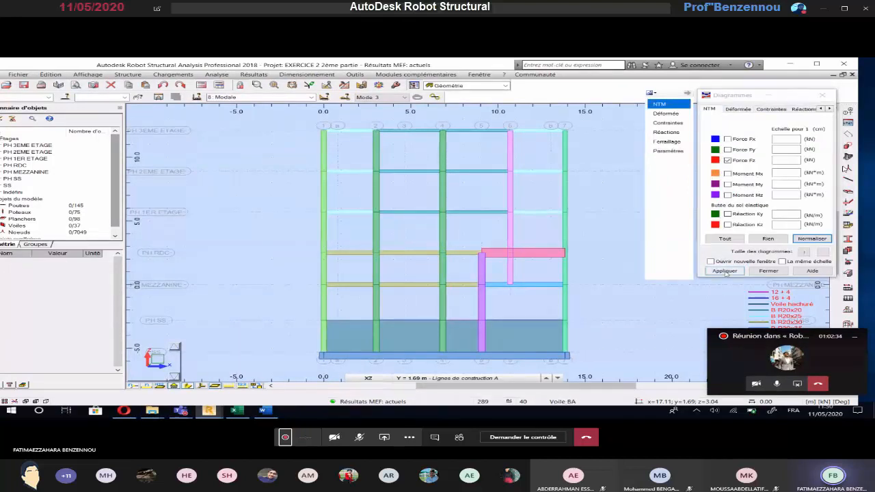
left_click(725, 271)
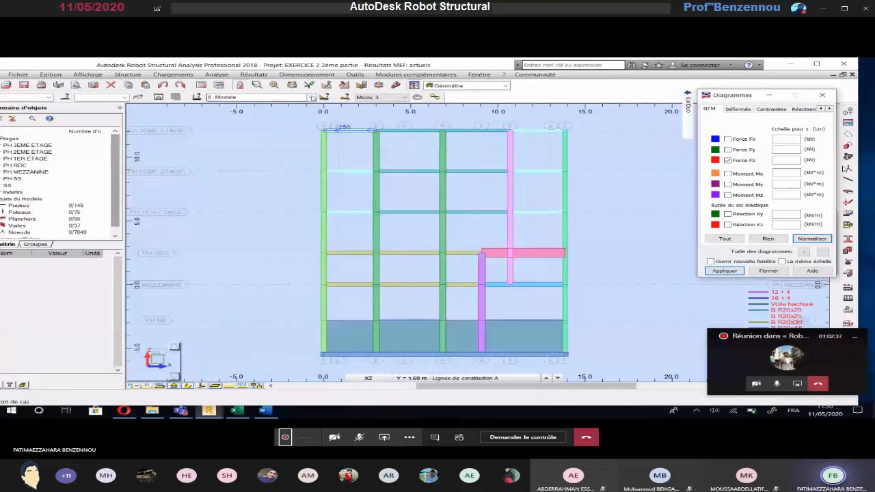
Switch to load case 11: ELU and inspect the Fz diagram values along the frame.
left_click(312, 97)
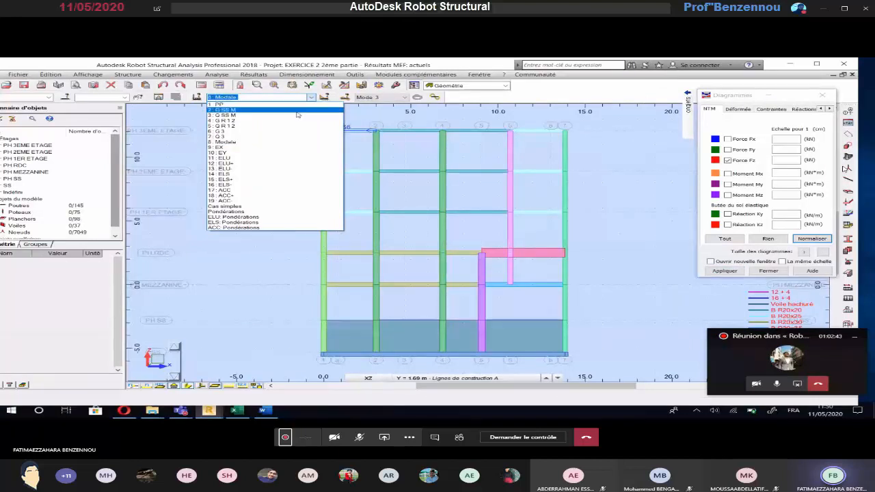
left_click(283, 158)
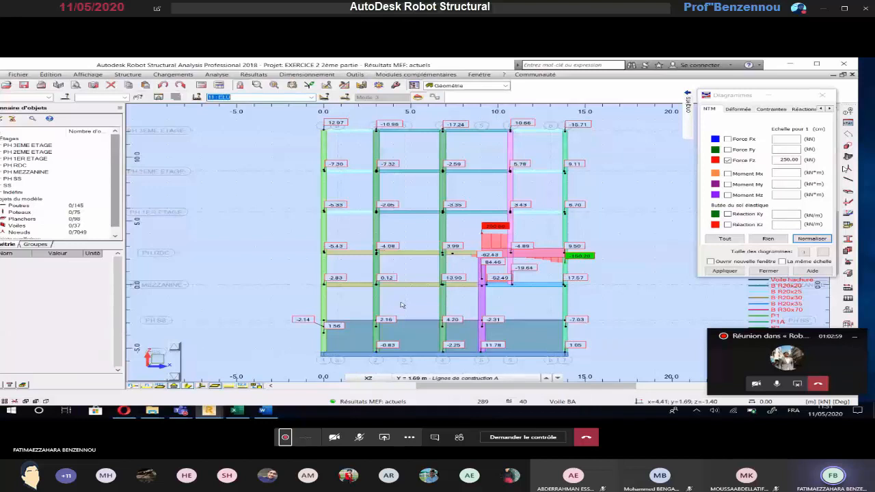
scroll(560, 264, "up", 2)
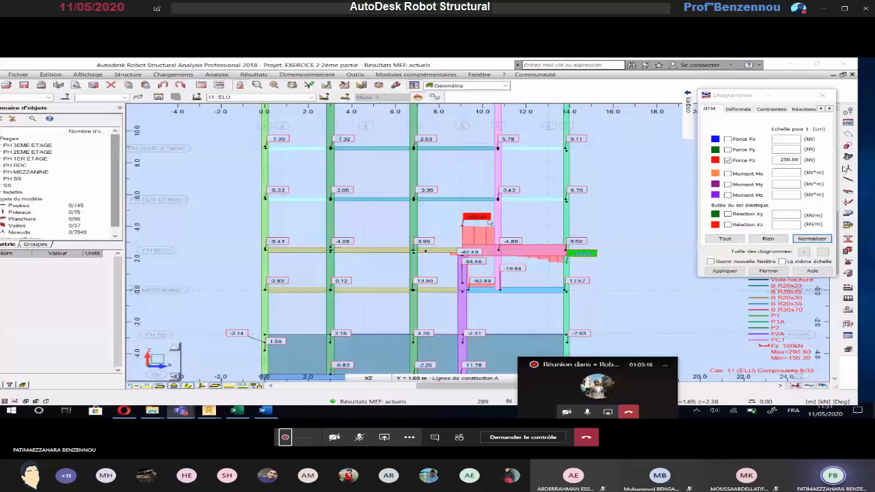
scroll(489, 223, "down", 2)
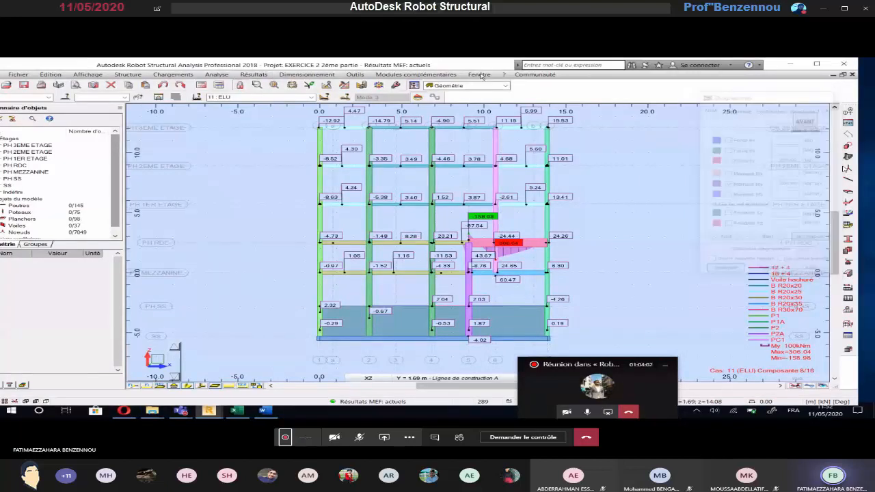
left_click(254, 75)
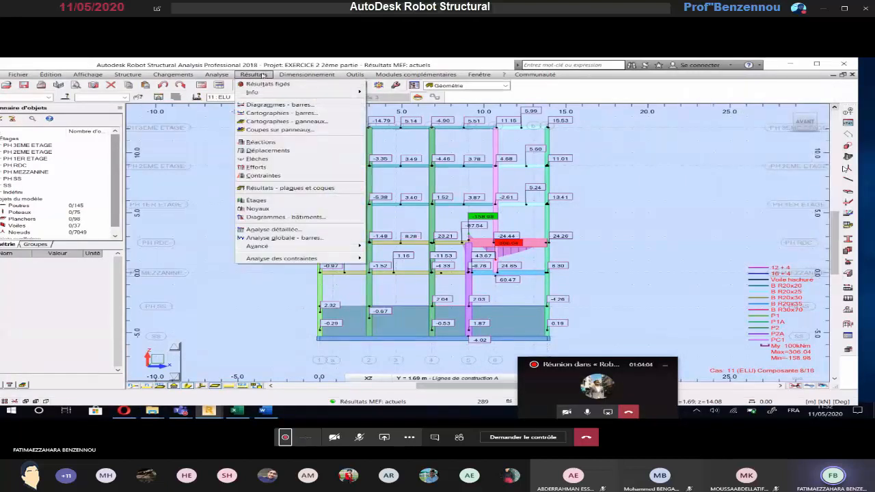
left_click(282, 113)
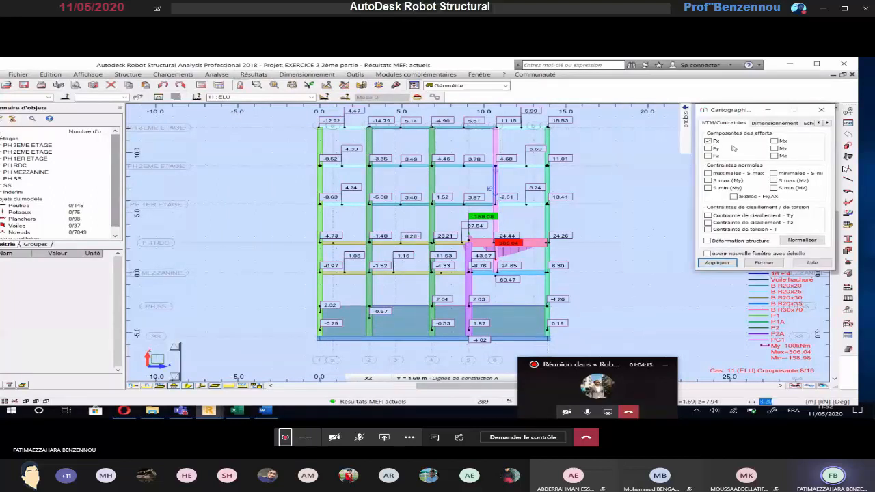
left_click(822, 110)
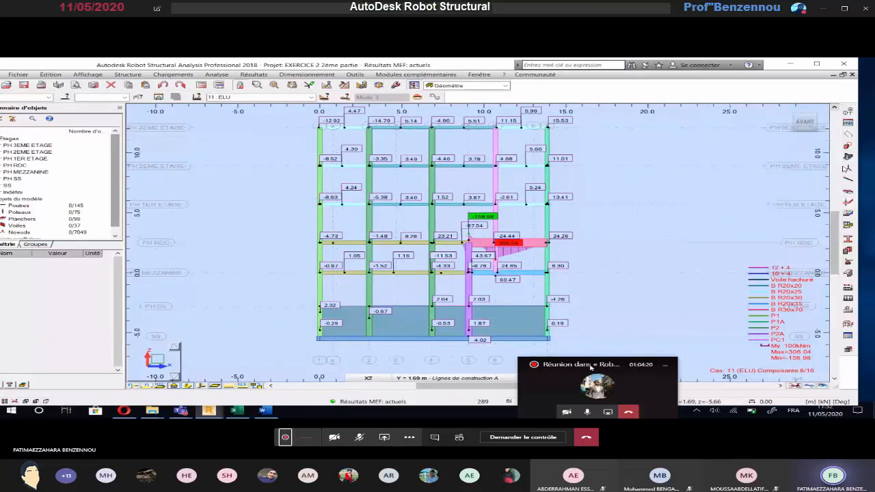
Turn off the Moment My diagram and return to the 3D view of the whole building.
left_click_drag(591, 367, 763, 329)
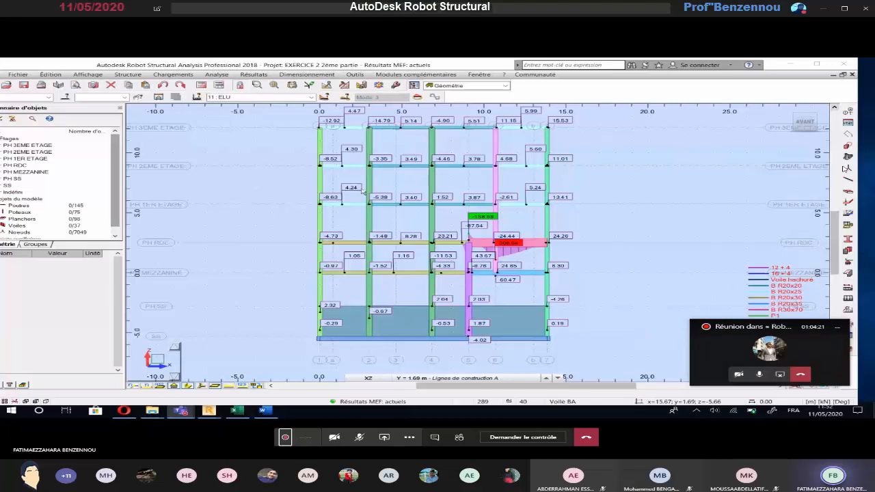
left_click(246, 74)
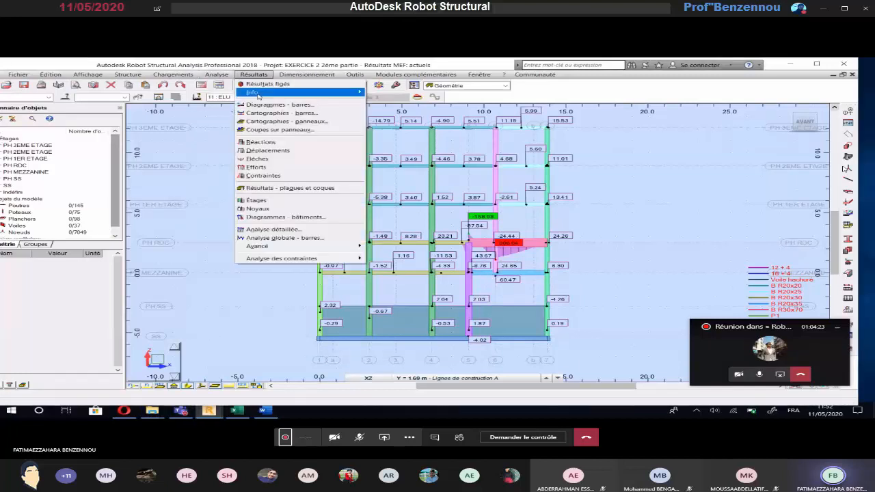
left_click(277, 105)
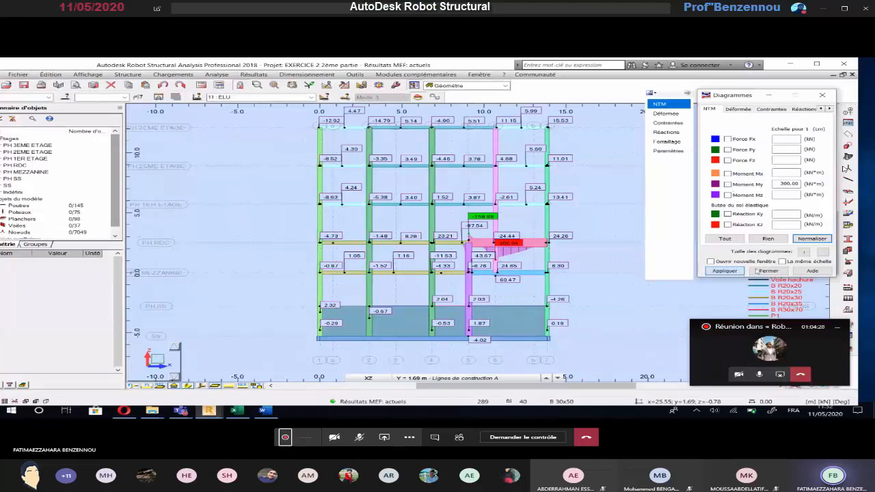
left_click(765, 271)
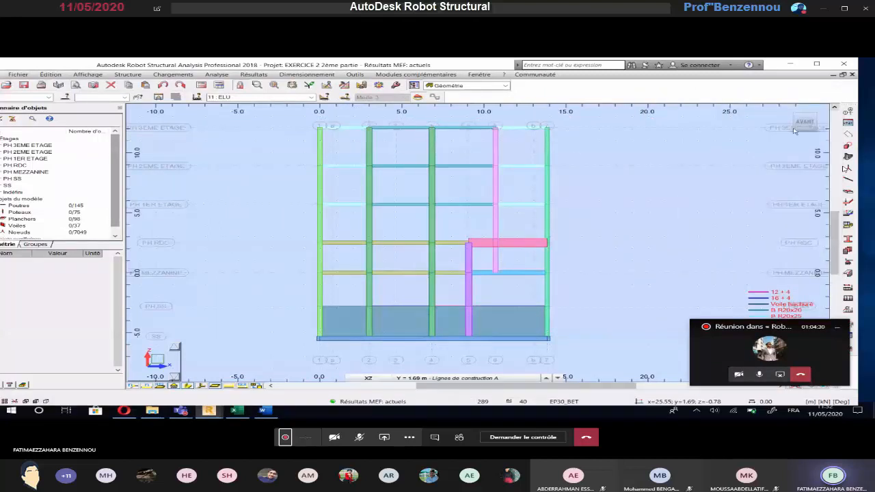
left_click(795, 131)
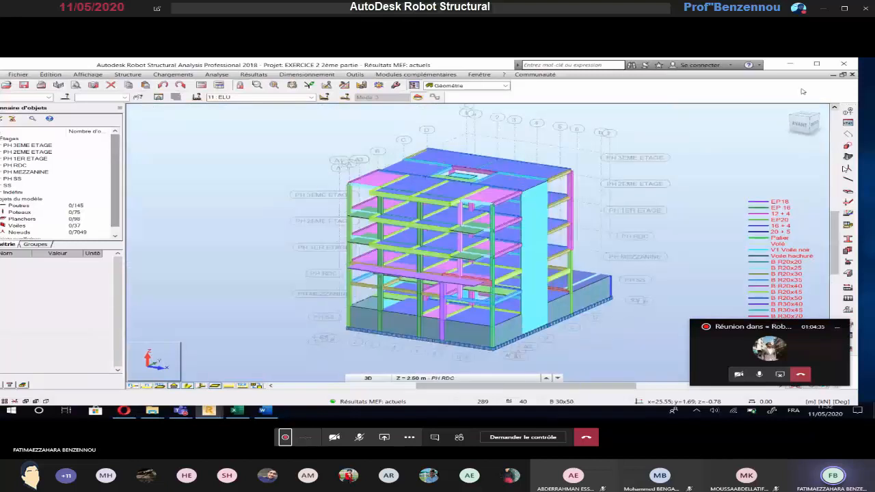
Close the EXERCICE 2 2ème partie project with its changes saved, and show the Dimensionnement structure model in 3D.
left_click(852, 64)
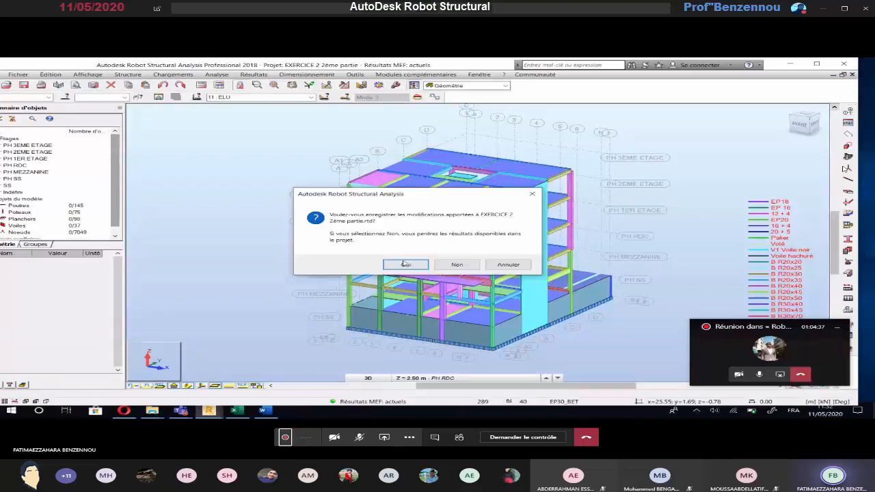
left_click(404, 264)
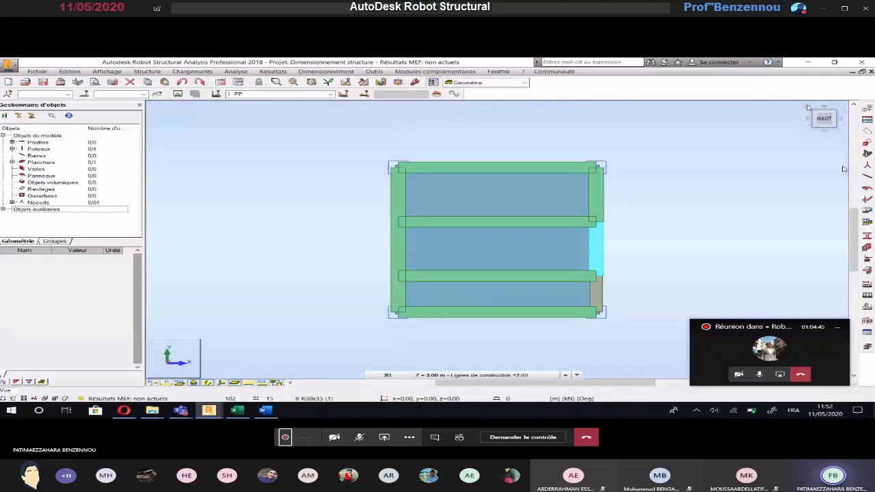
left_click(808, 108)
scroll(254, 177, "down", 1)
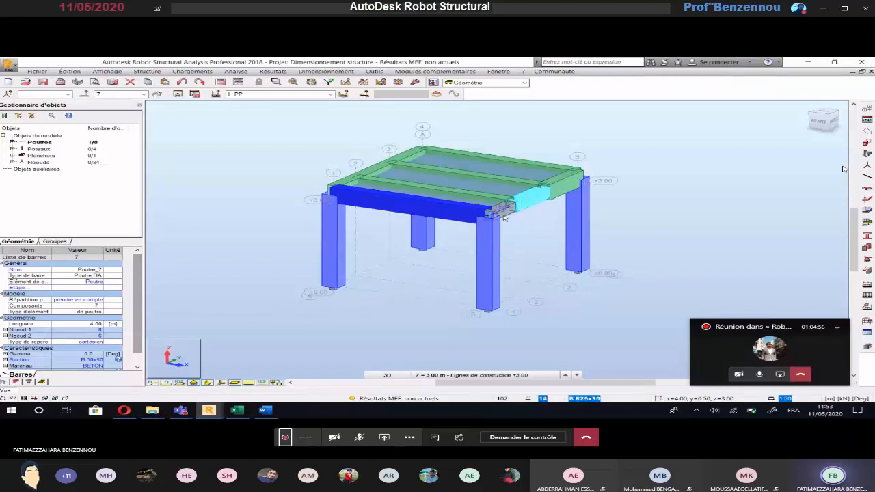
Highlight the front beam and the three side beam segments to examine them, and clear the selection.
left_click(540, 205, "ctrl")
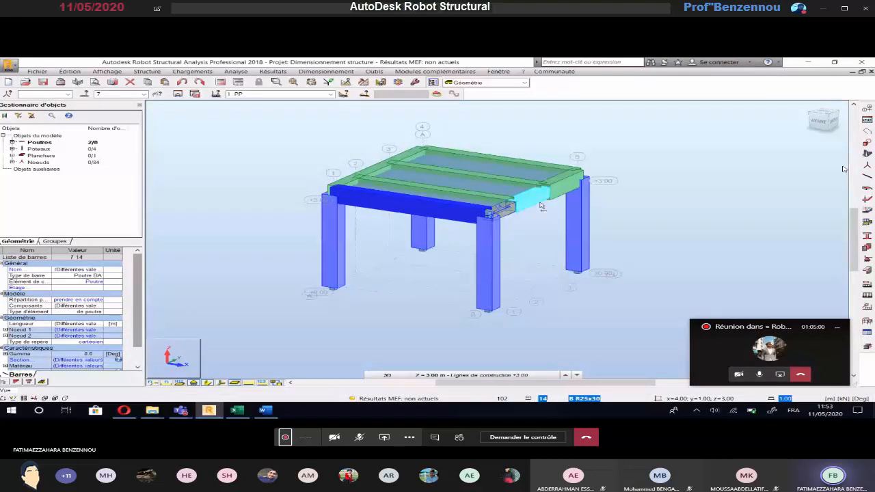
key("Escape")
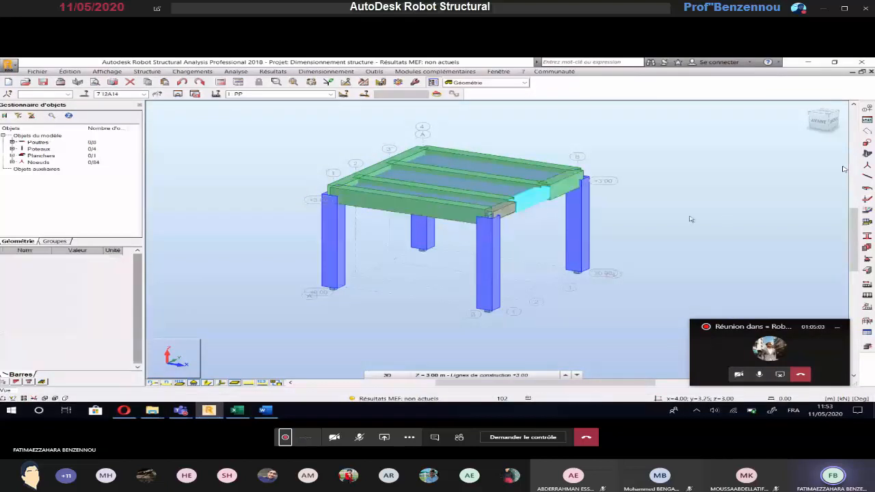
left_click(524, 205)
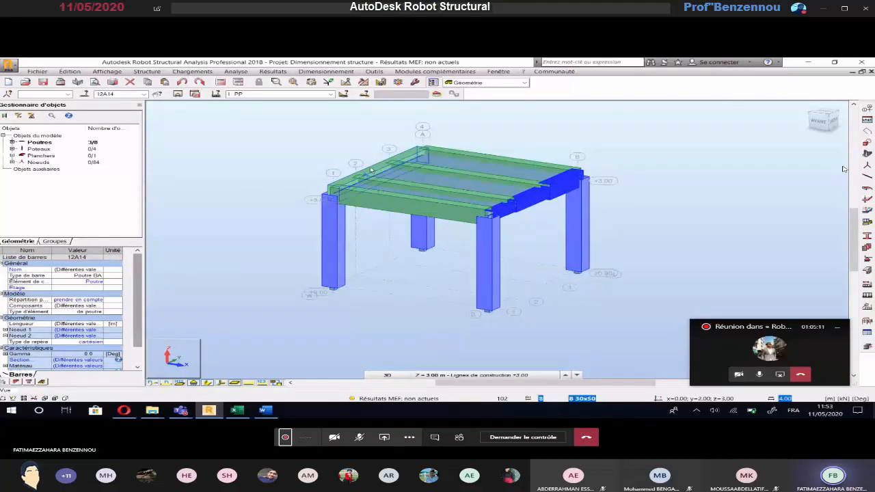
left_click(286, 216)
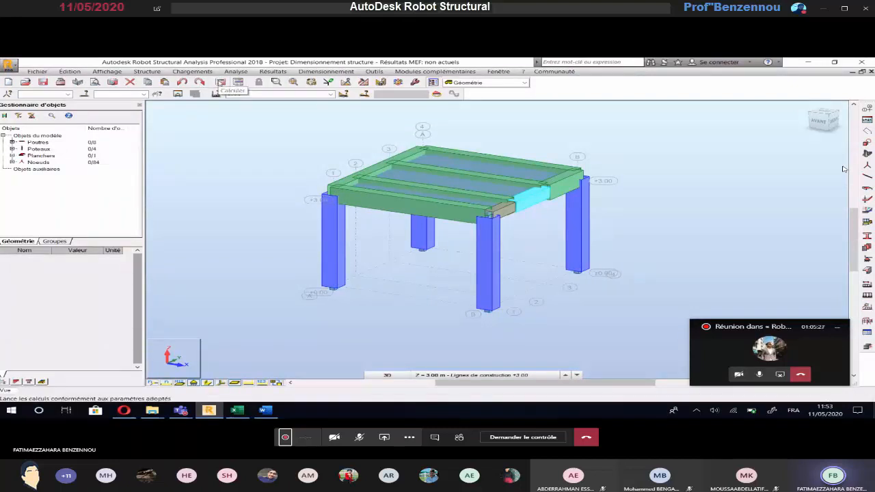
Calculate the structure and send the front B 30x50 beam on line 1 to real RC reinforcement design using simple load cases.
left_click(220, 81)
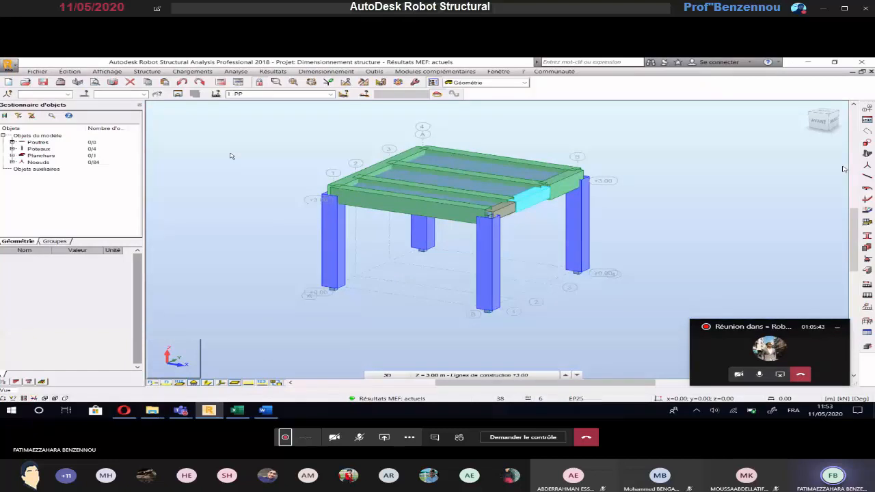
left_click(334, 196)
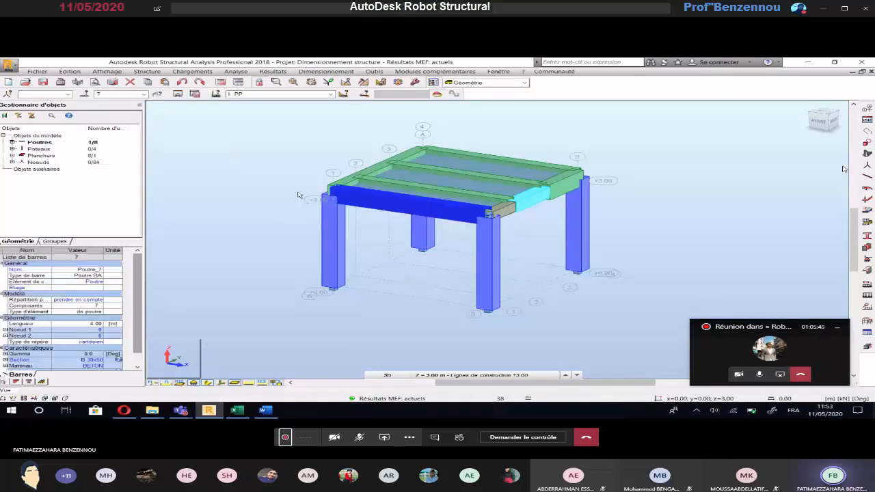
left_click(335, 72)
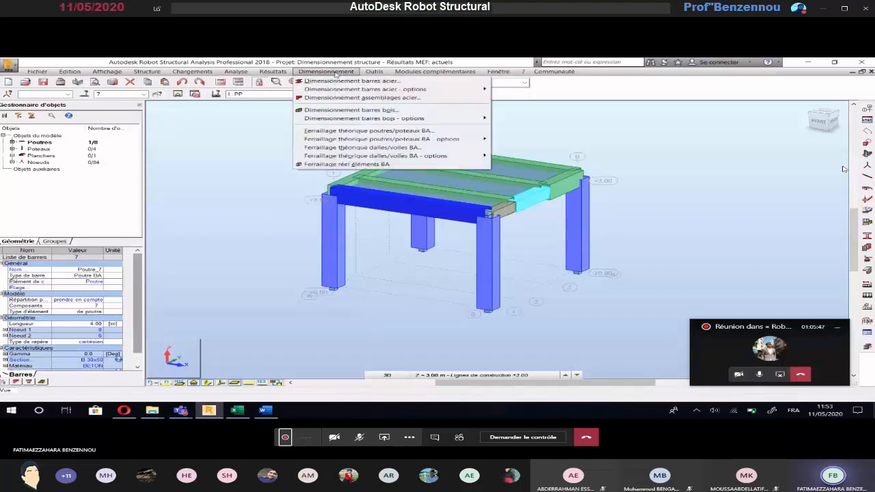
left_click(317, 148)
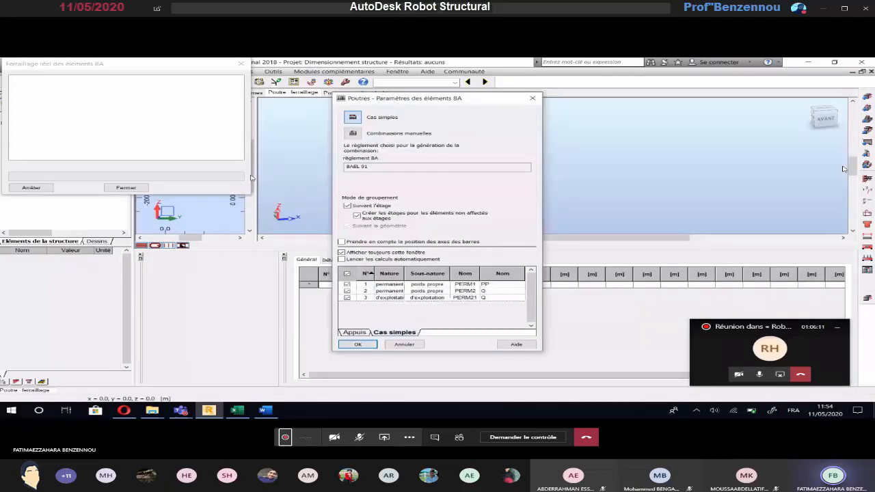
left_click(360, 345)
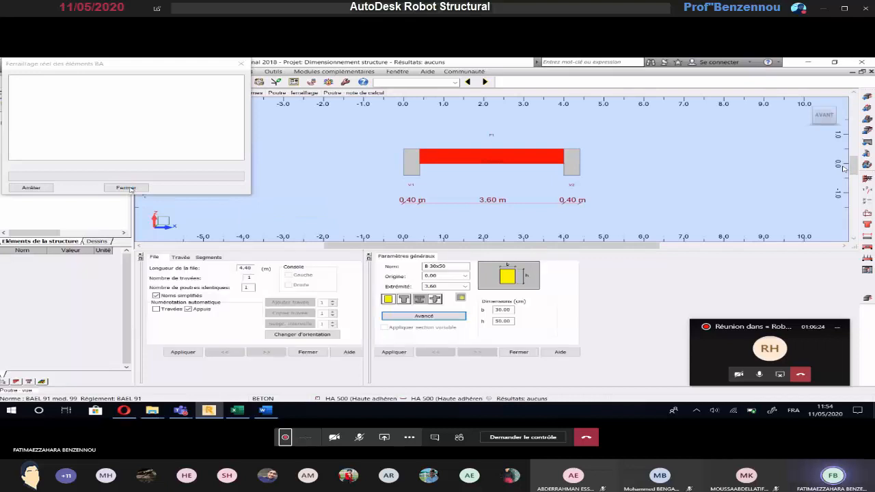
left_click(126, 187)
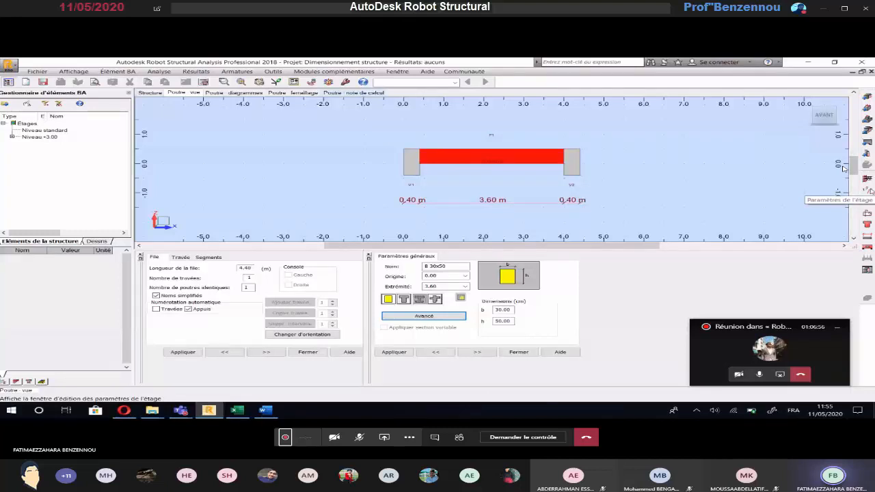
Review the storey parameters for cracking, environment and fire resistance, and expand Niveau +3.00 to show its beam.
left_click(843, 168)
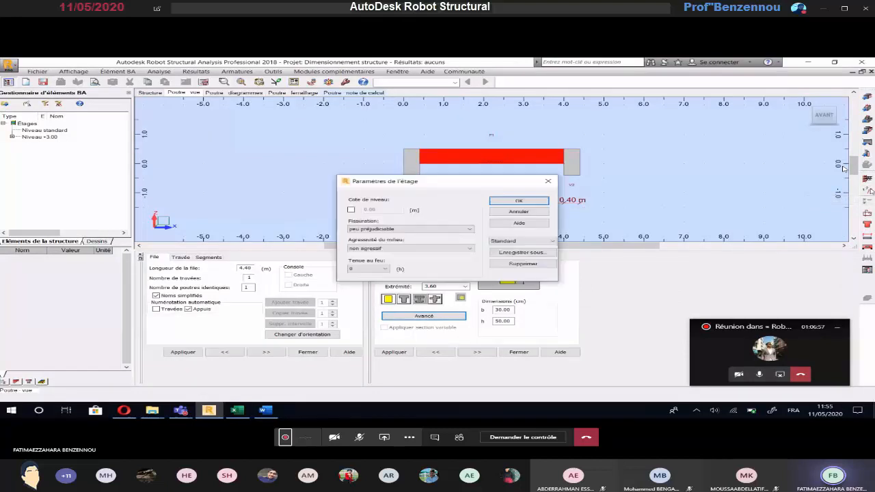
left_click_drag(448, 181, 281, 144)
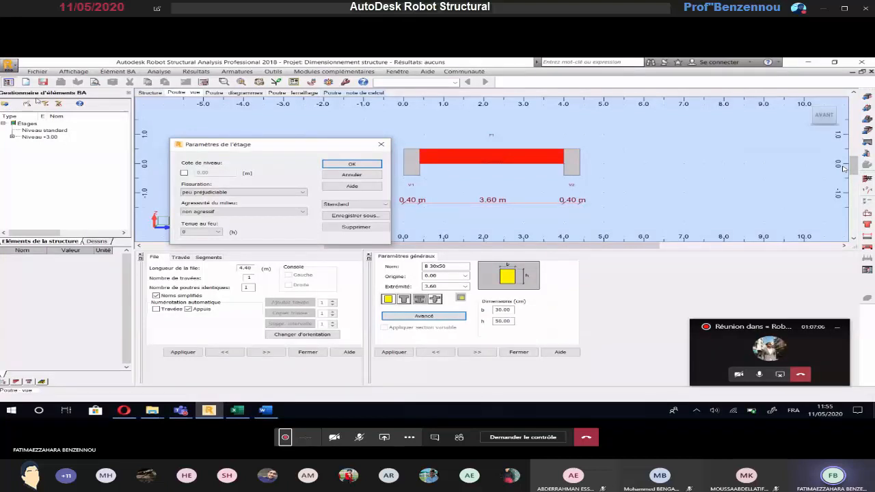
left_click(381, 144)
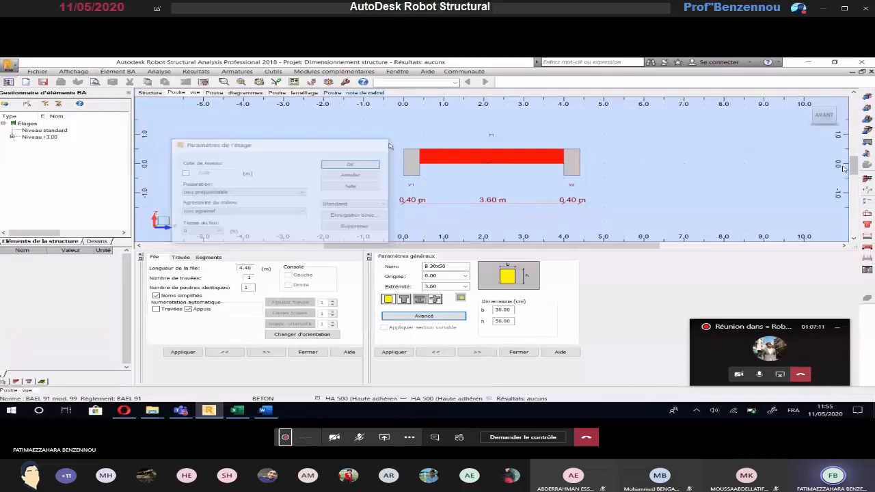
left_click(13, 137)
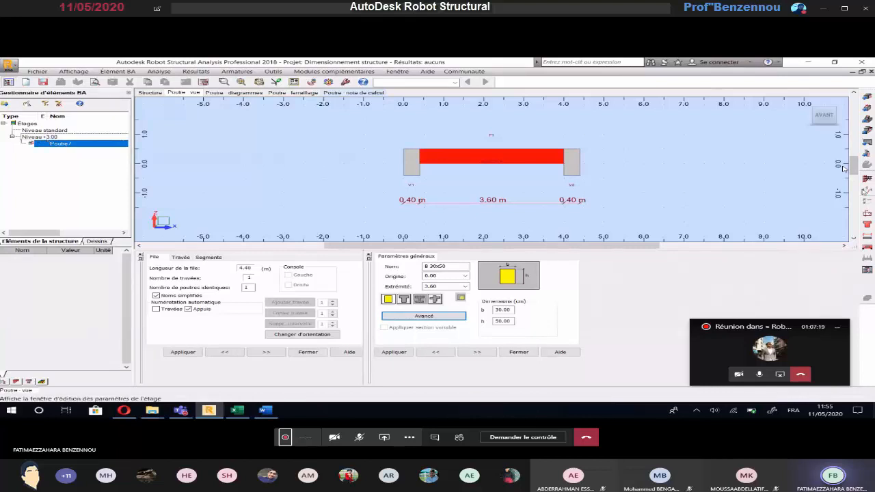
Set the storey parameters to a level of 3 m with préjudiciable cracking.
left_click(865, 191)
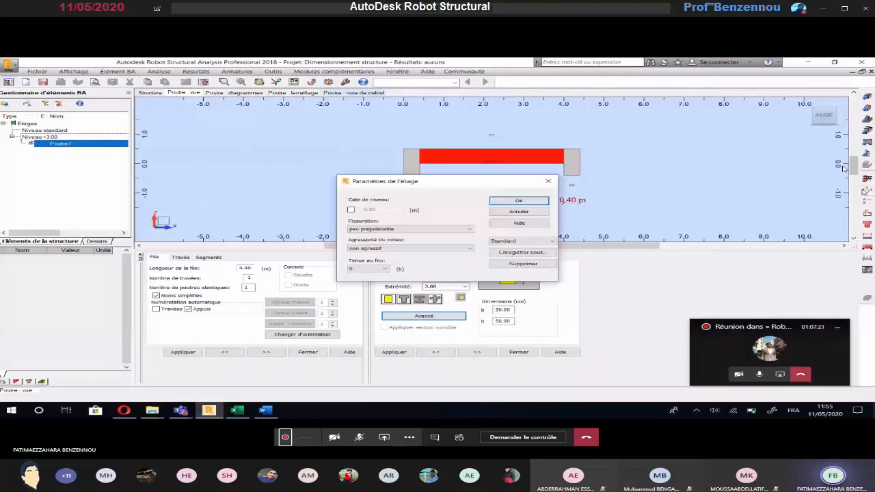
left_click(351, 210)
double_click(389, 211)
type("3")
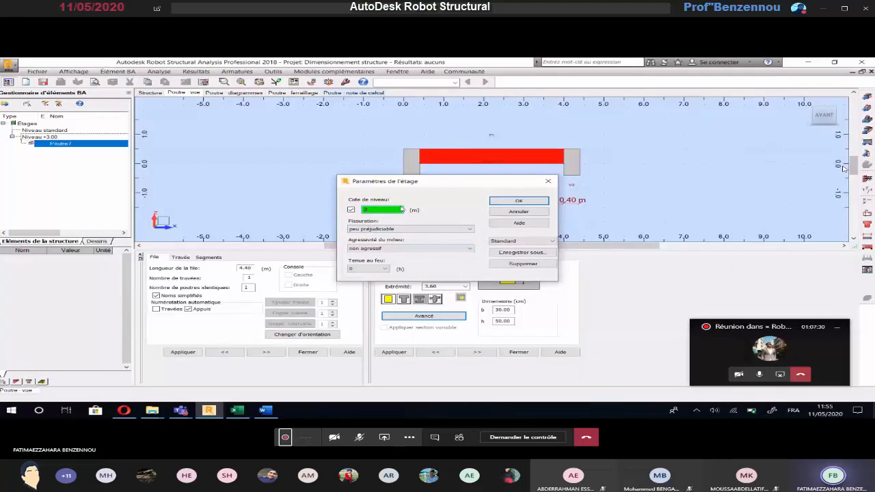
left_click(417, 230)
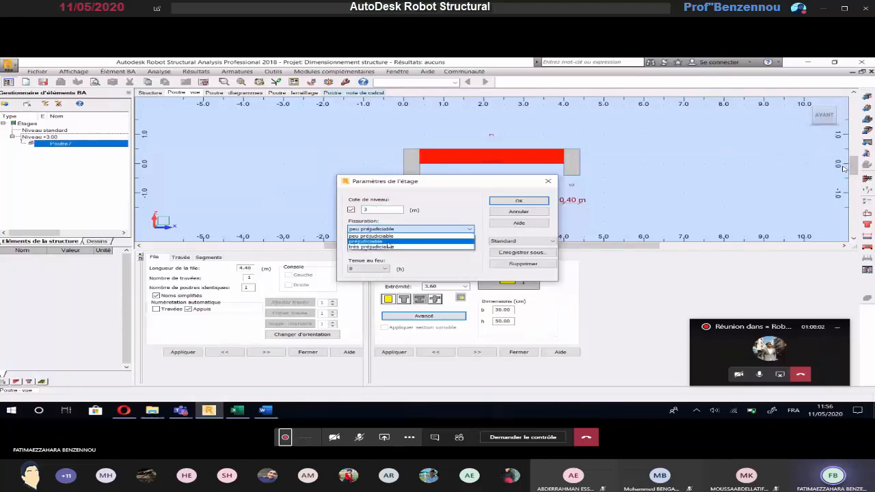
left_click(361, 240)
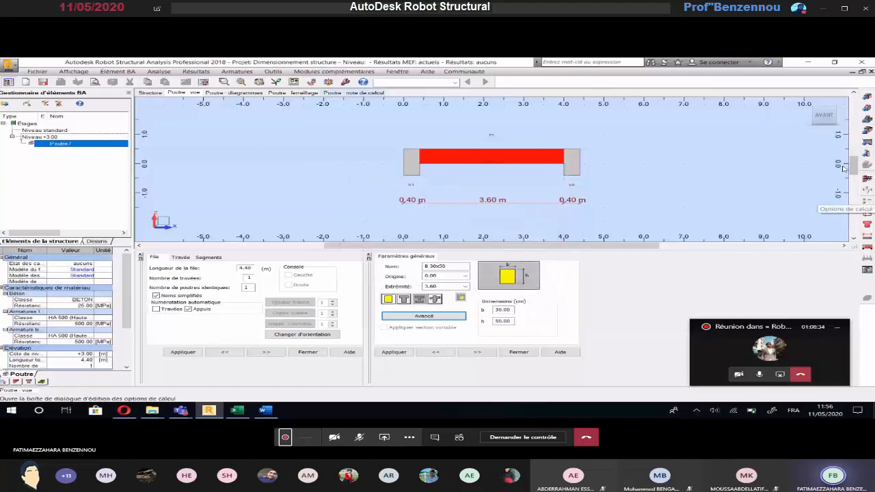
Review the beam's general calculation options under Standard, try the seismic provisions, and check the advanced options.
left_click(867, 201)
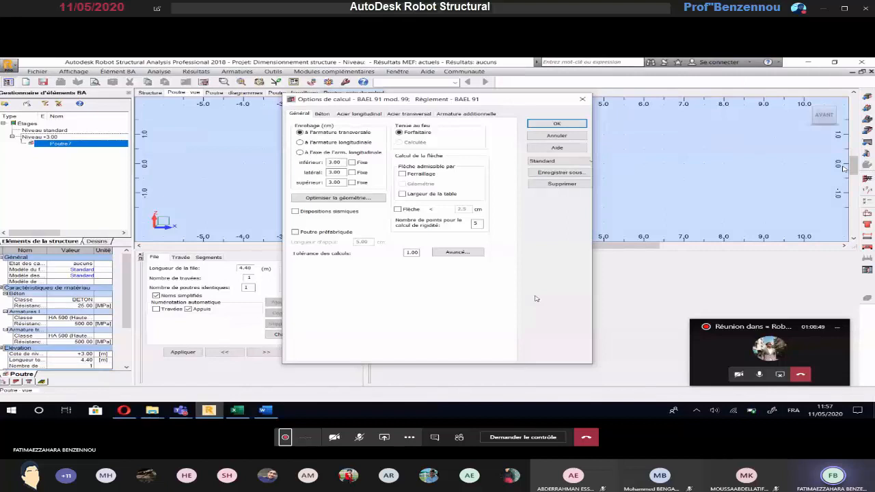
left_click(544, 162)
left_click(550, 169)
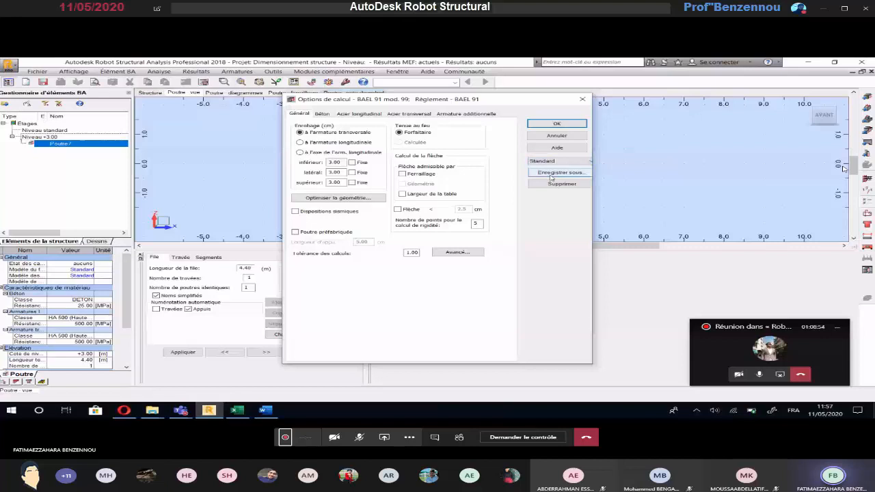
left_click(295, 212)
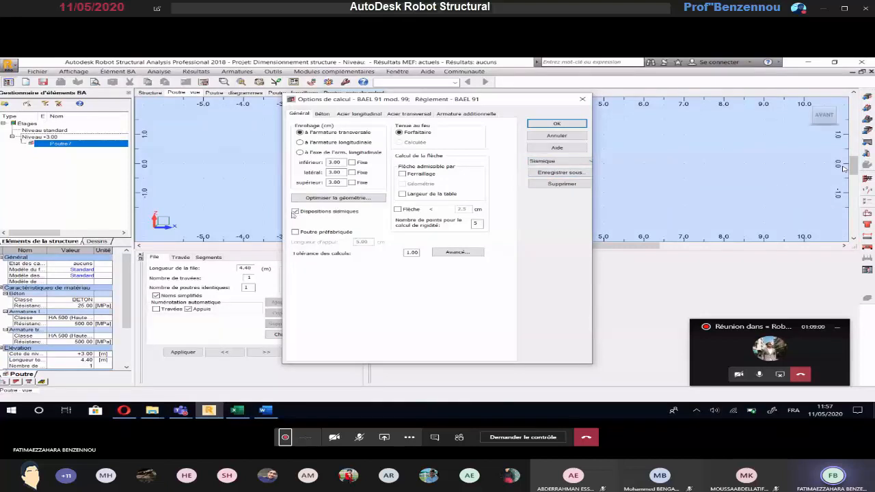
left_click(294, 212)
left_click(457, 252)
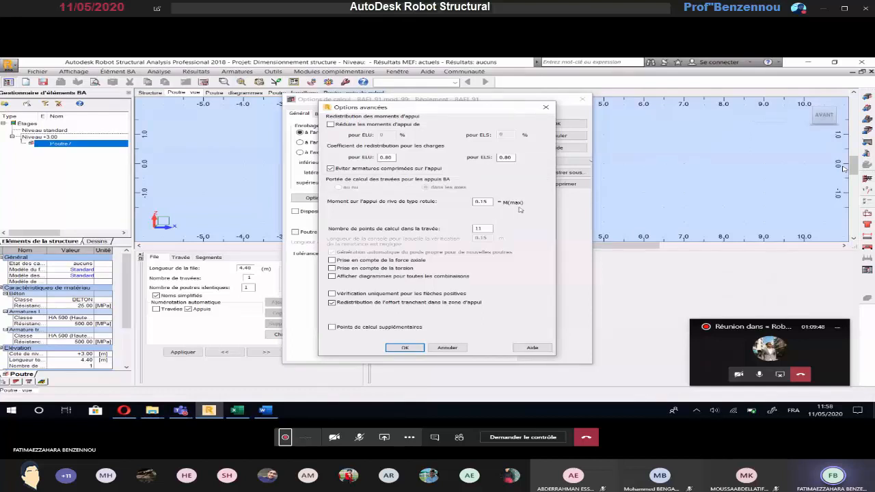
left_click(404, 348)
Set the beam's concrete to BETON25 in the calculation options.
left_click(322, 113)
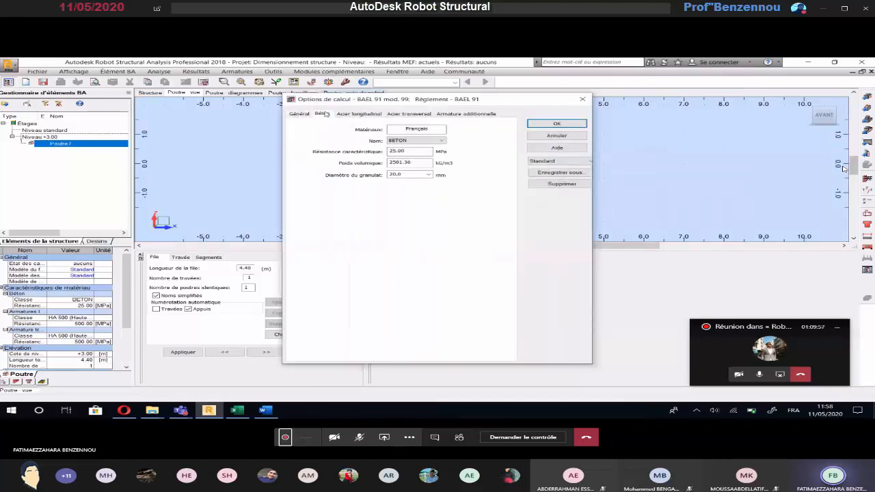
left_click(420, 141)
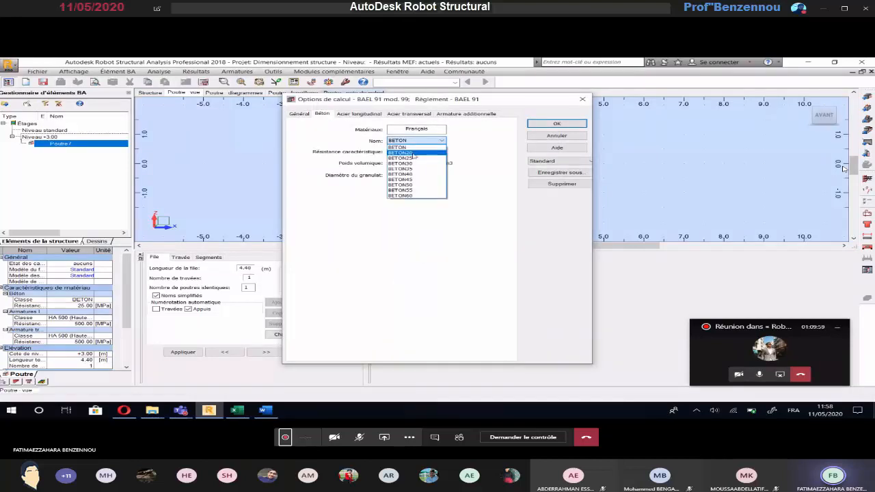
left_click(414, 158)
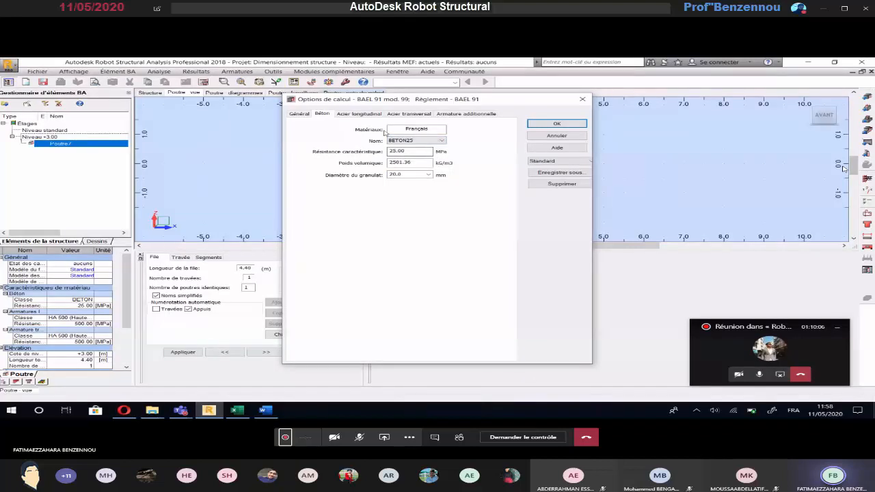
Exclude the 6 and 8 mm diameters from the longitudinal steel bars.
left_click(358, 114)
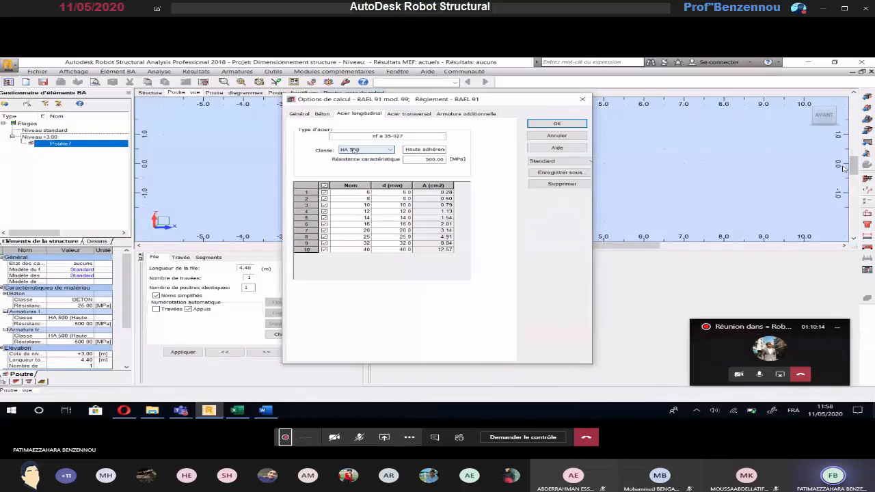
left_click_drag(441, 99, 118, 105)
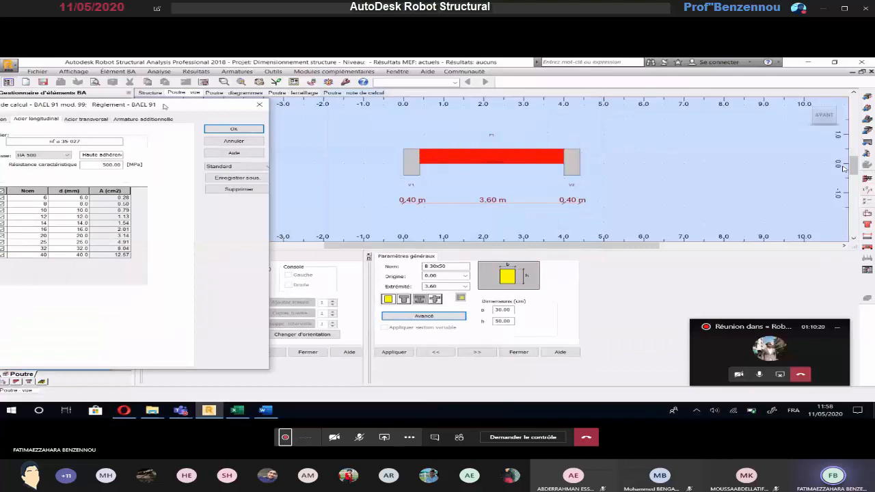
left_click_drag(164, 108, 457, 92)
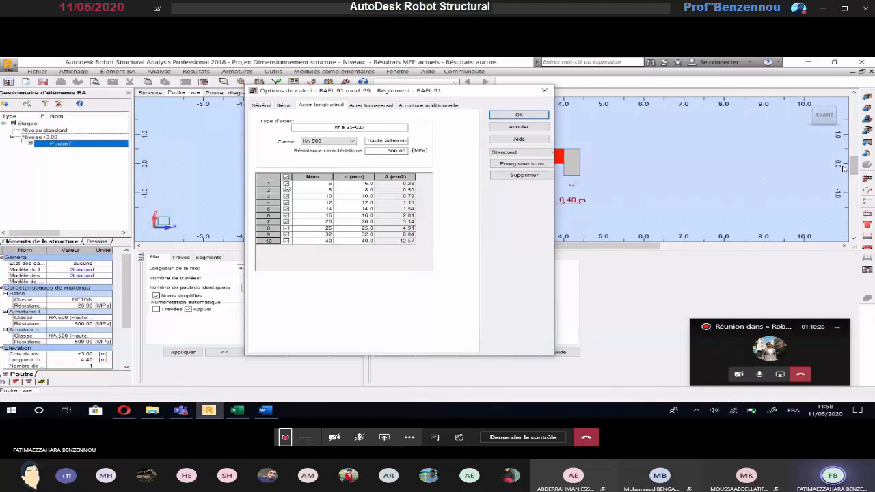
left_click(286, 185)
left_click(286, 190)
Limit the transverse steel to the 6, 8 and 10 mm diameters, and accept the calculation options.
left_click(361, 105)
mouse_move(460, 94)
left_mouse_down()
mouse_move(567, 219)
mouse_move(322, 167)
left_mouse_up()
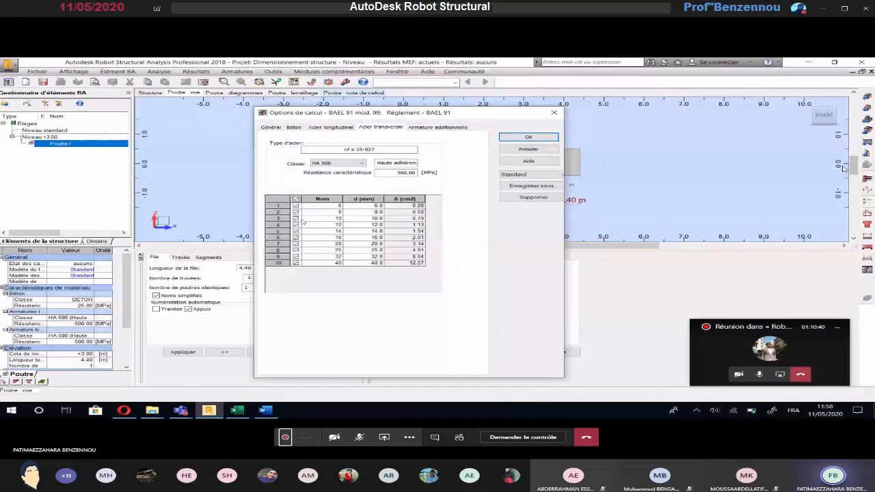
left_click(296, 199)
left_click(296, 206)
left_click(296, 212)
left_click(296, 218)
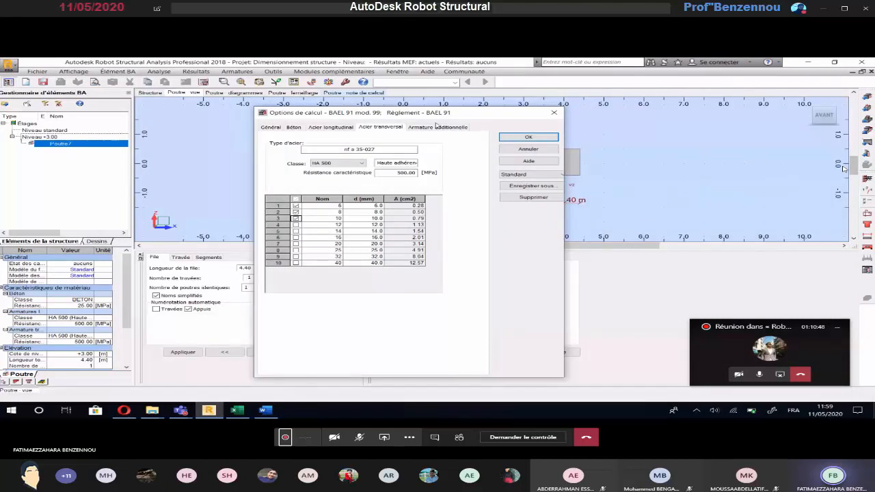
left_click(435, 126)
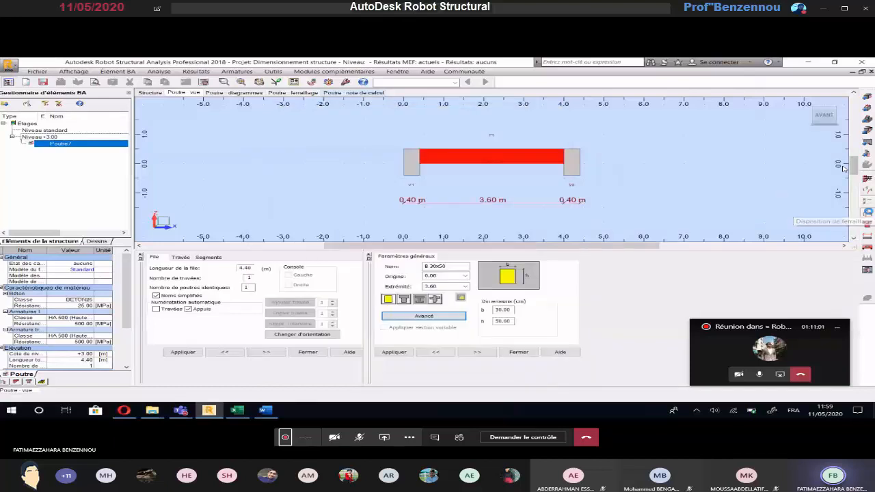
Choose the Standard template for the beam's reinforcement layout and review its general settings.
left_click(867, 212)
left_click(551, 155)
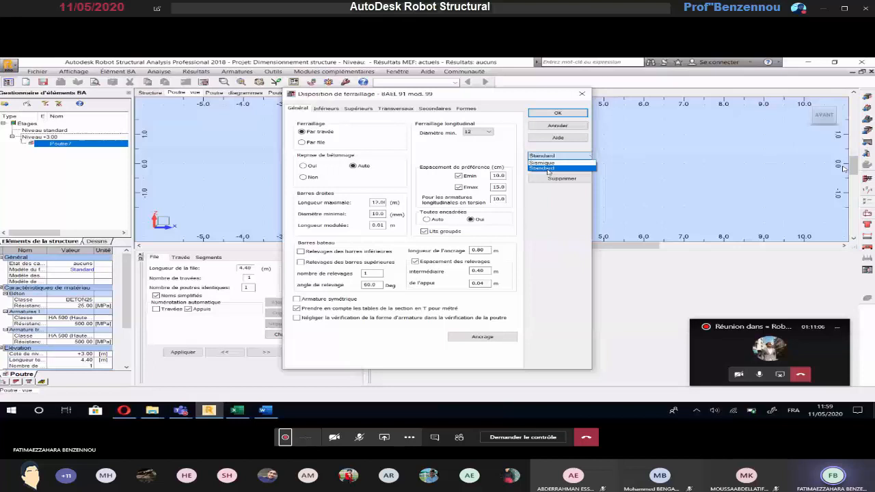
left_click(546, 168)
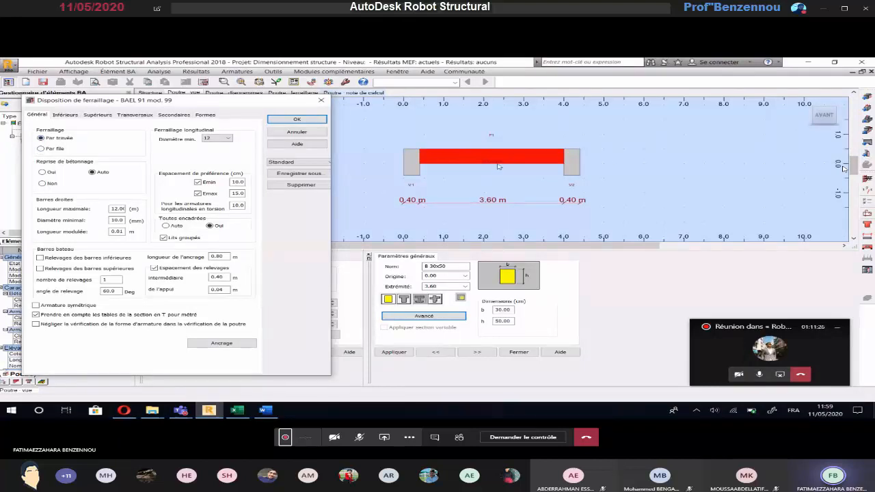
left_click_drag(220, 105, 492, 104)
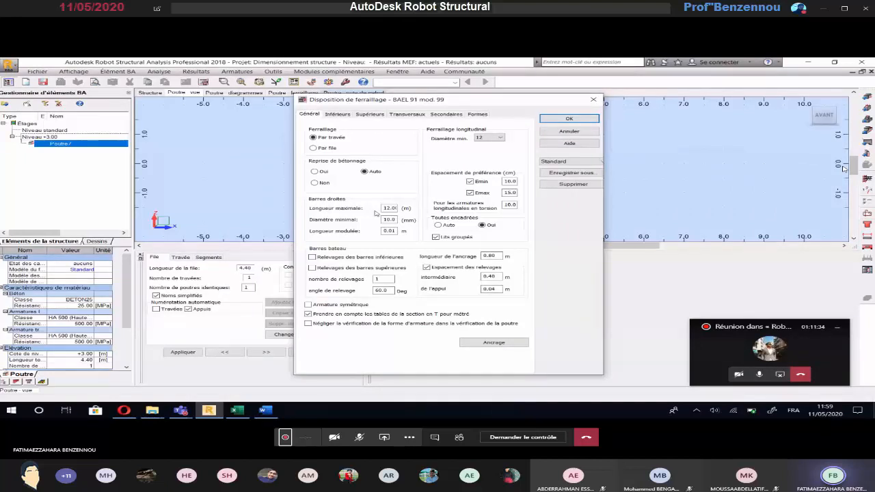
Compare automatic and table-based layer counts for the lower bars, and set the upper bars' number of layers to Auto.
left_click(336, 114)
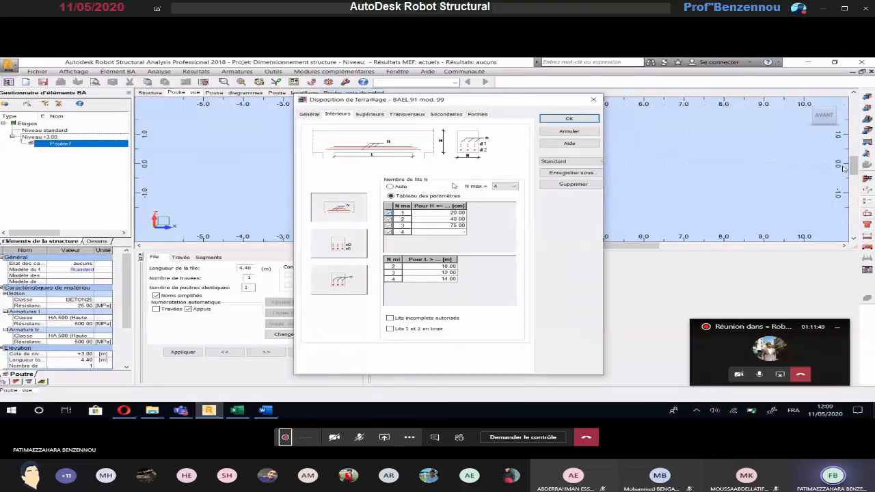
left_click(392, 186)
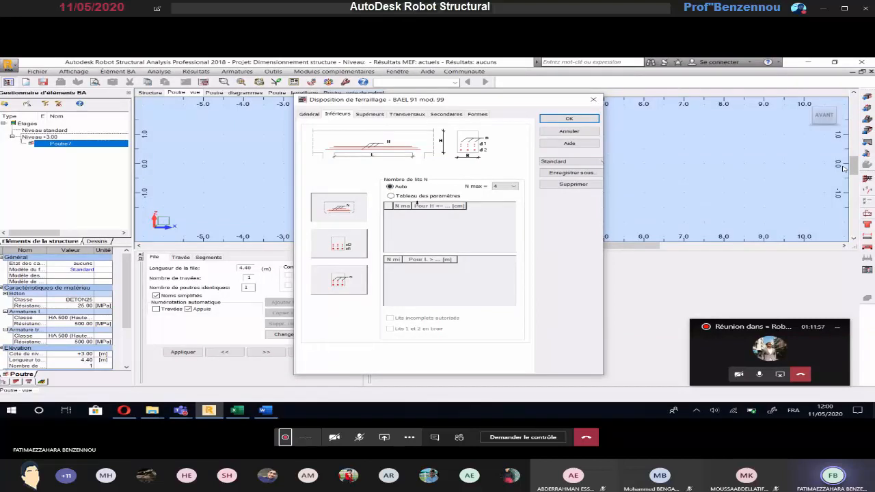
left_click(391, 195)
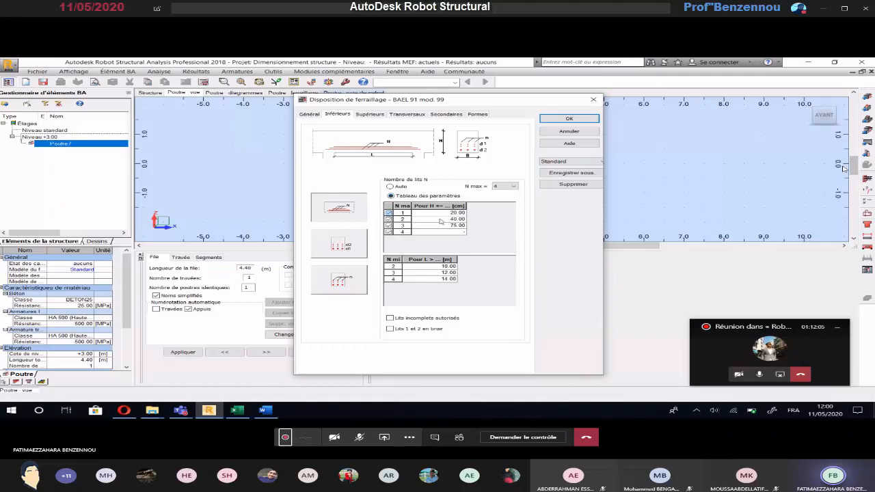
left_click(390, 186)
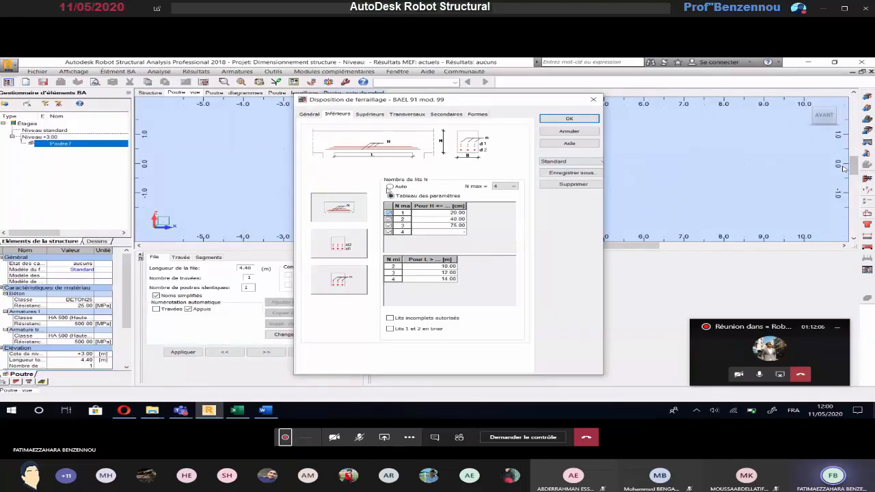
left_click(369, 114)
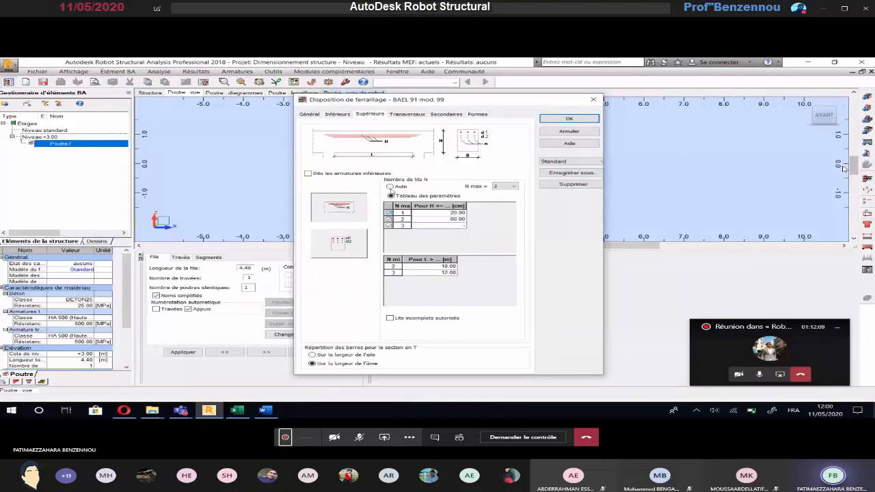
left_click(390, 186)
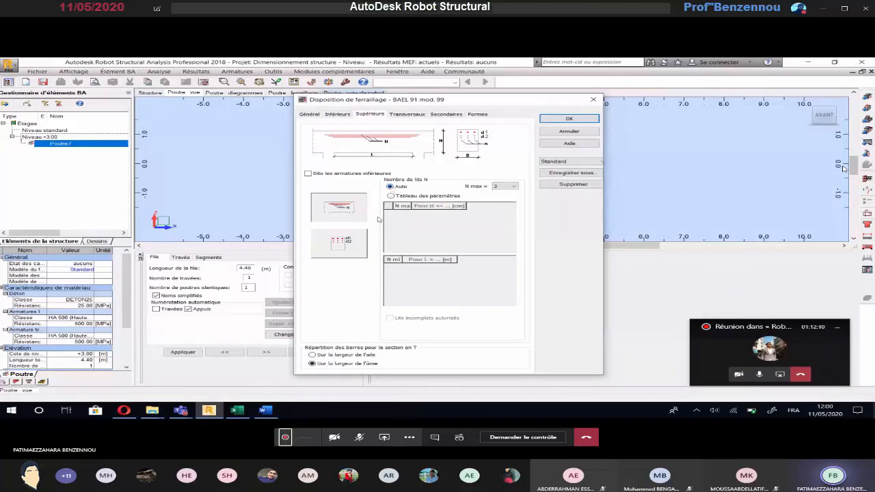
Accept the reinforcement layout after checking its transverse, secondary and shape settings, and calculate the beam.
left_click(424, 114)
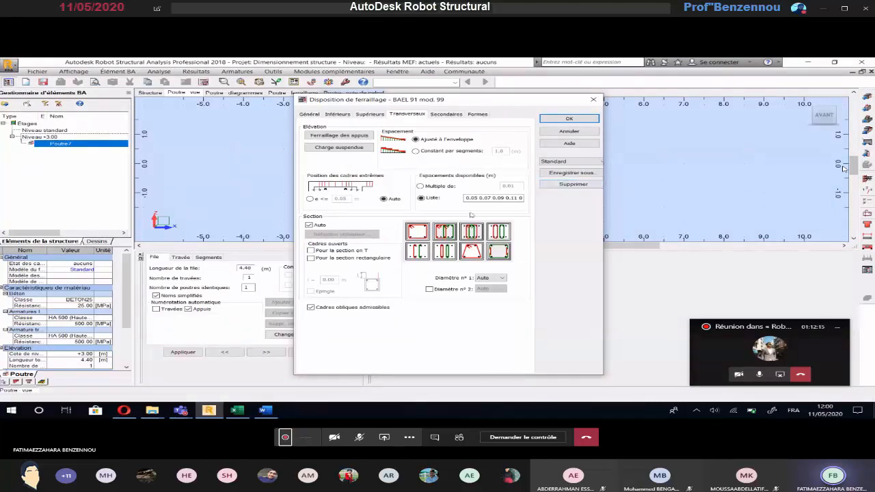
left_click(446, 114)
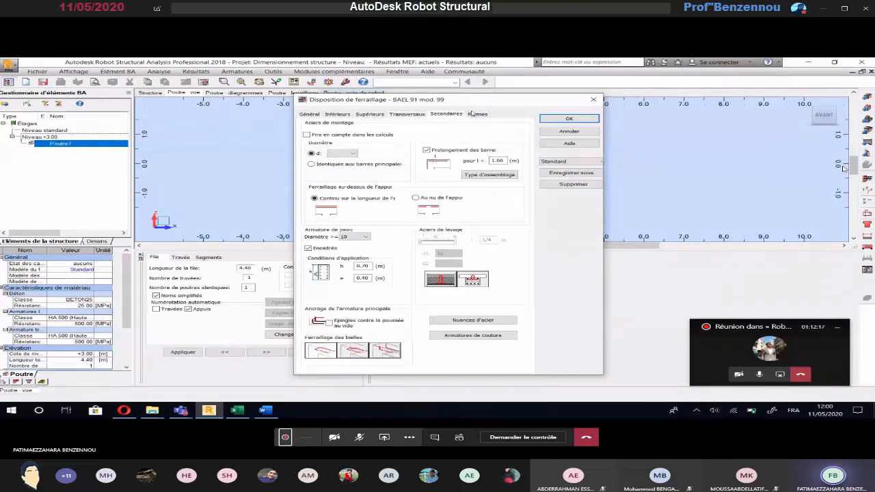
left_click(476, 114)
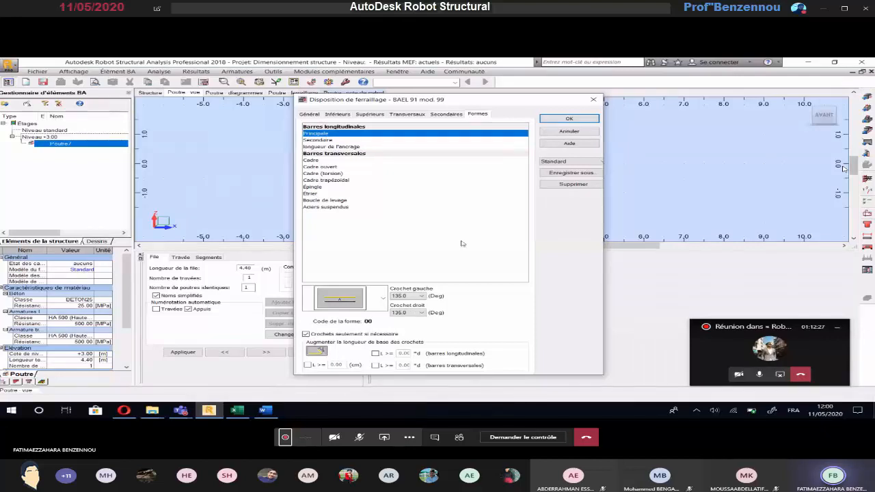
left_click(570, 119)
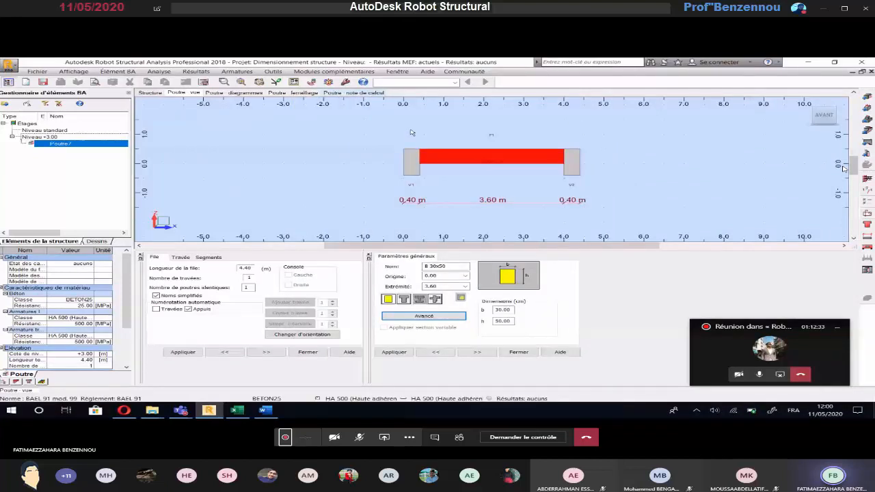
left_click(203, 81)
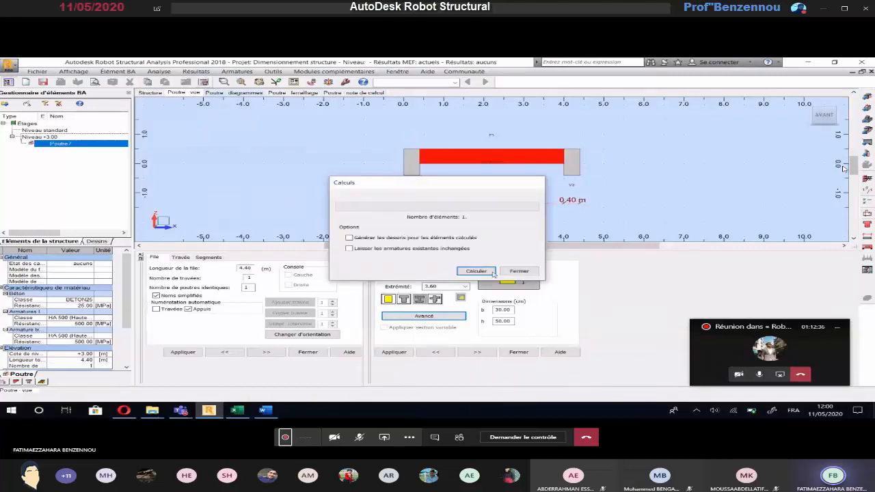
left_click(489, 271)
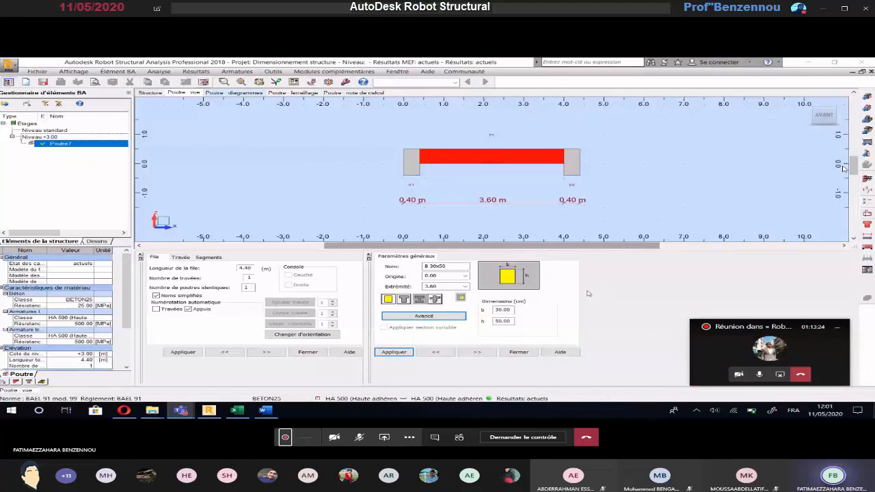
Compare the automatic and table-based layer counts for the upper and lower bars, and accept the reinforcement layout.
double_click(503, 322)
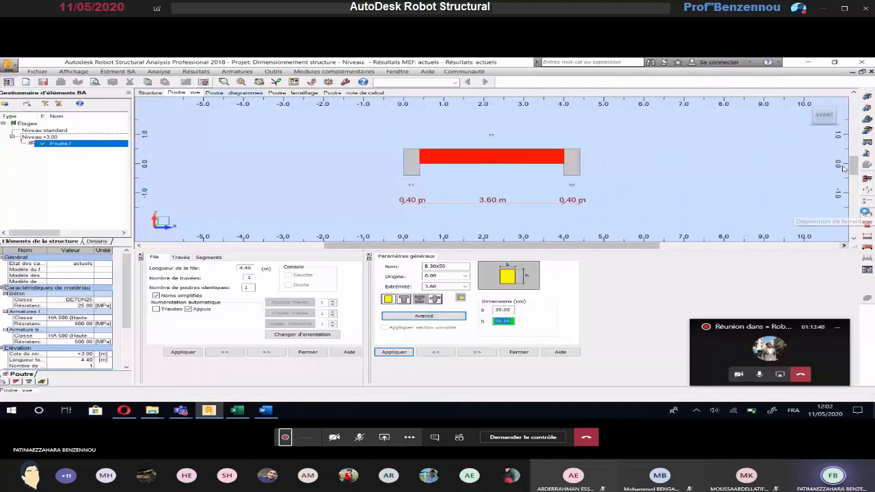
left_click(865, 212)
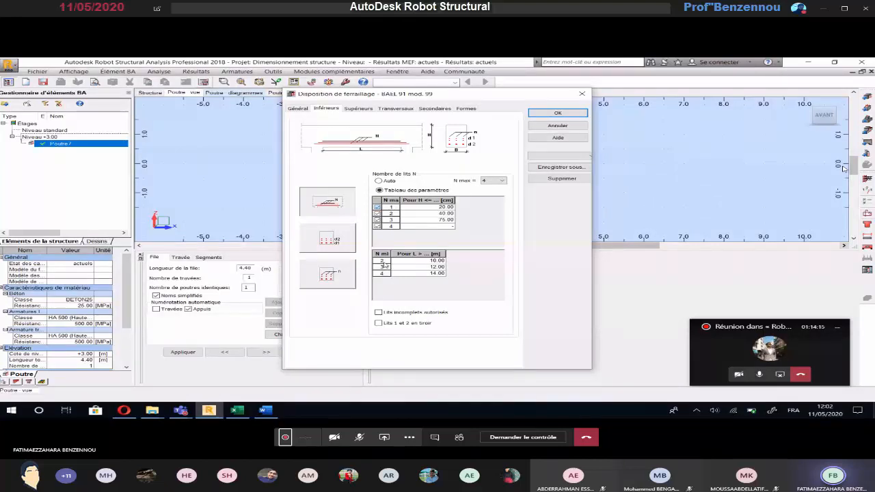
left_click(359, 109)
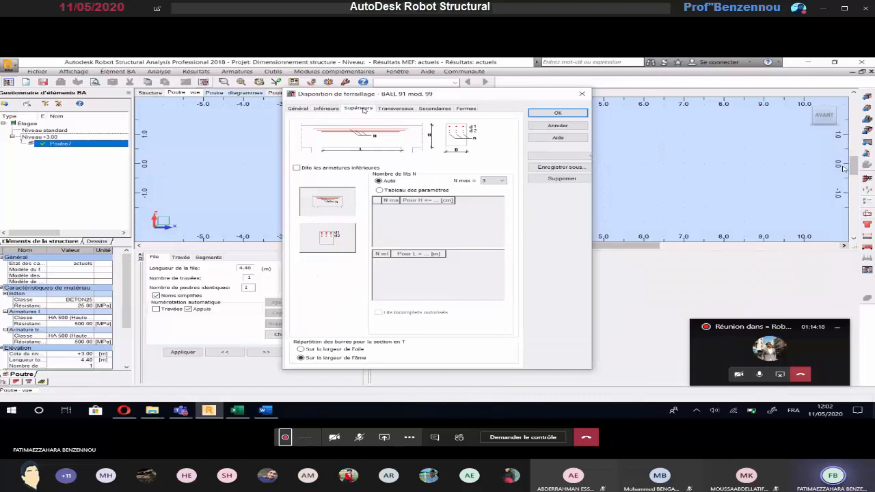
left_click(379, 190)
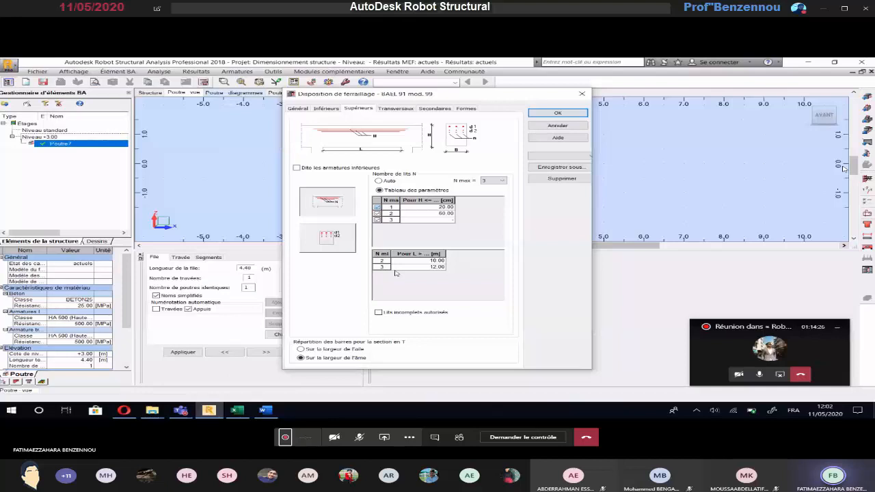
left_click(379, 181)
left_click(326, 108)
left_click(380, 189)
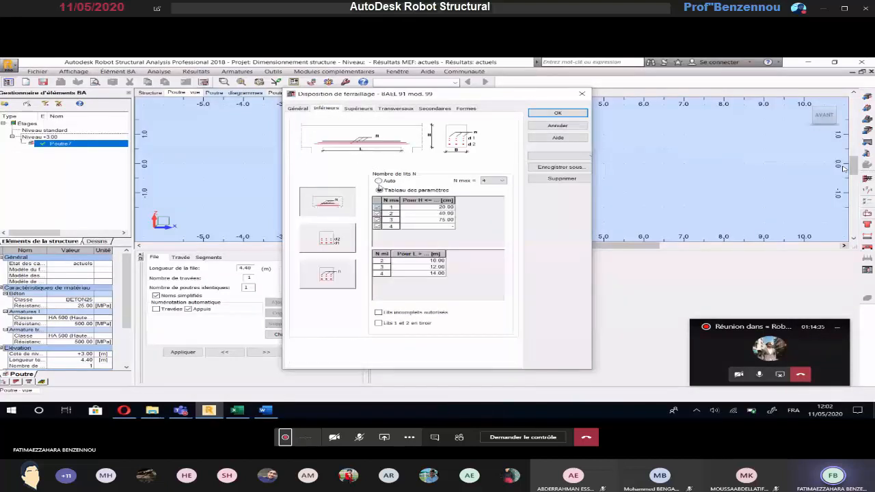
left_click(557, 113)
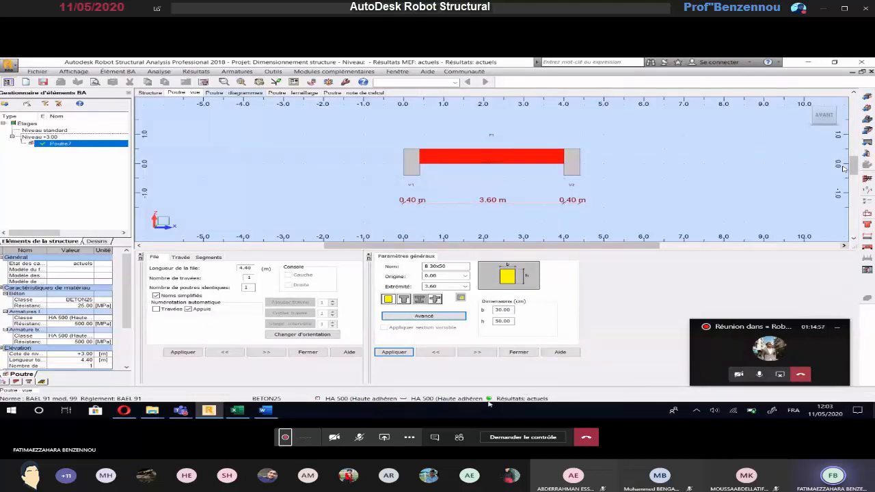
Generate the beam's execution drawing, examine its elevation, sections and bar schedule, and return to the beam view.
left_click(866, 271)
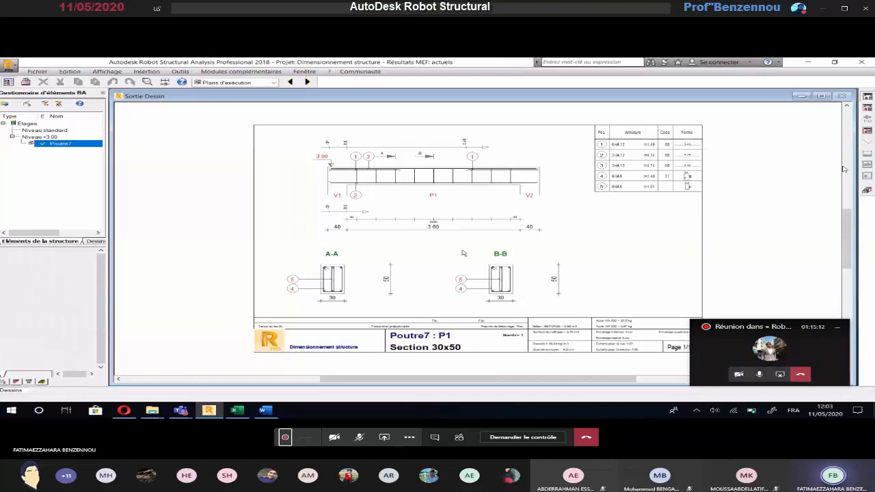
scroll(402, 181, "up", 1)
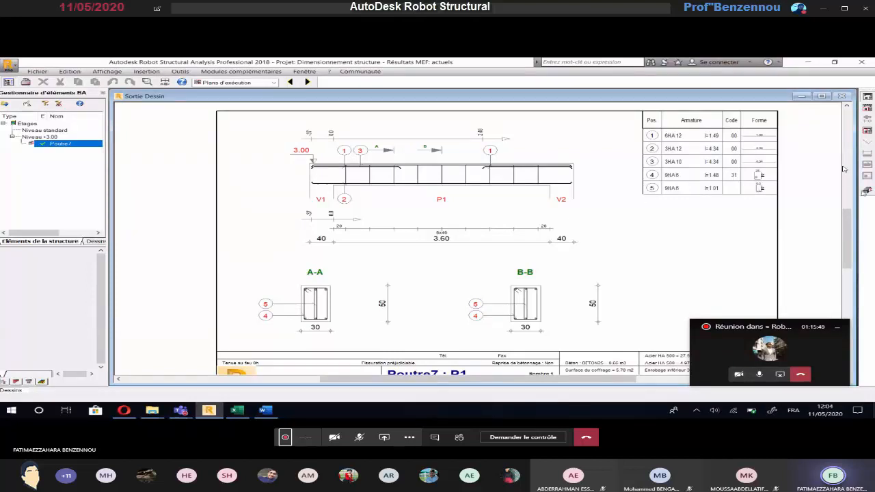
left_click(866, 191)
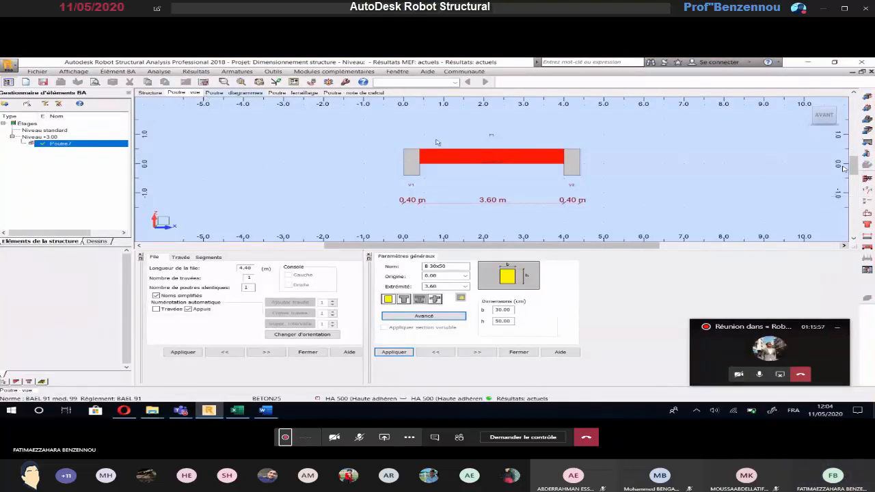
Examine the beam's ELU bending moment and shear force diagrams, reading the shear values along the span.
left_click(231, 93)
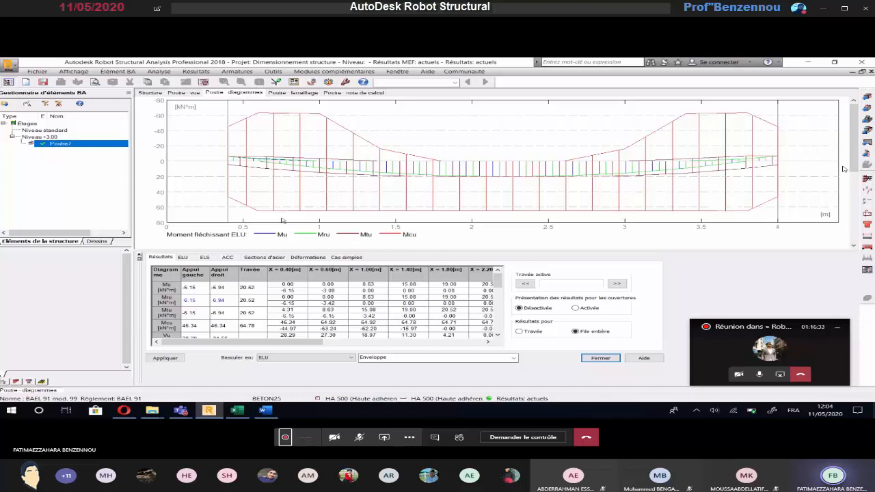
scroll(164, 195, "down", 3)
scroll(161, 197, "down", 3)
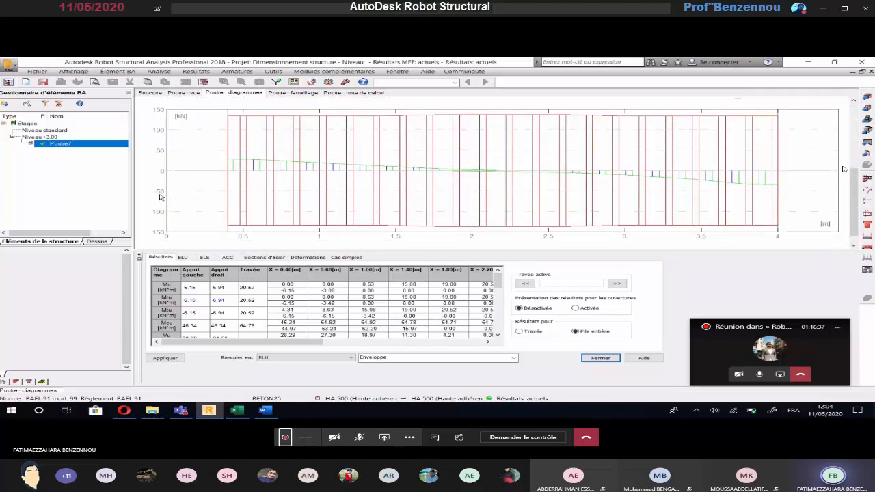
scroll(160, 197, "down", 1)
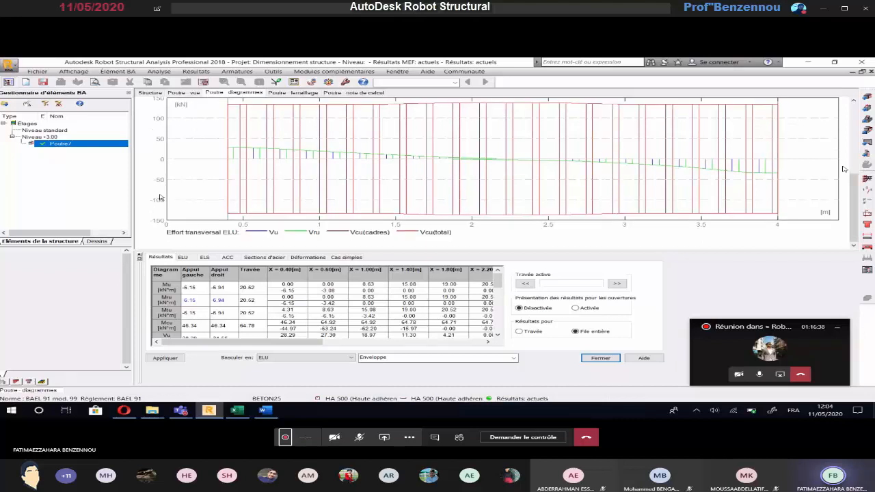
scroll(160, 197, "up", 1)
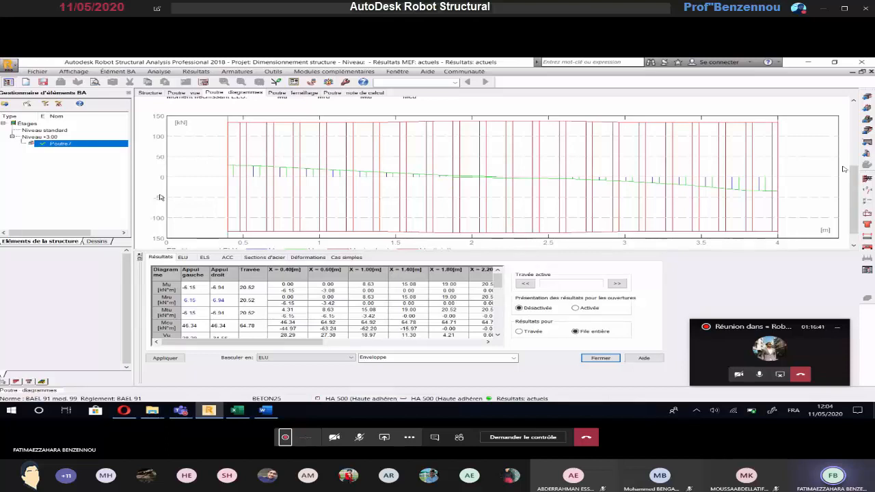
mouse_move(270, 181)
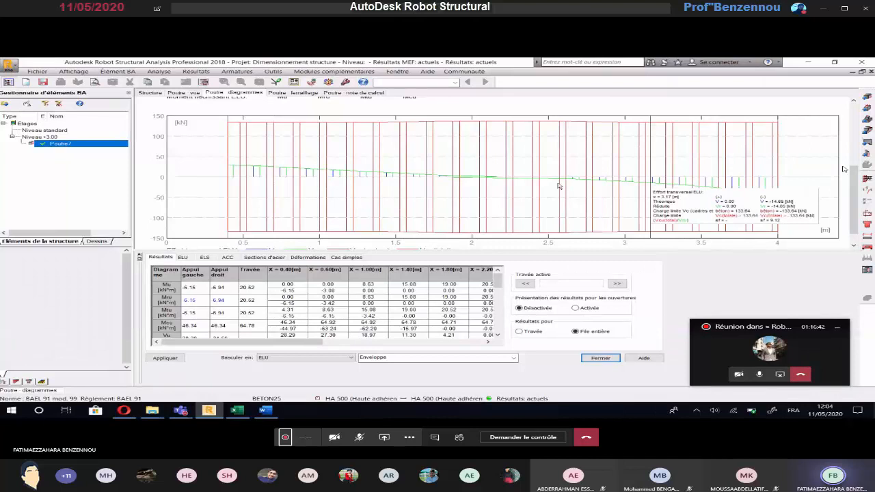
scroll(285, 176, "down", 1)
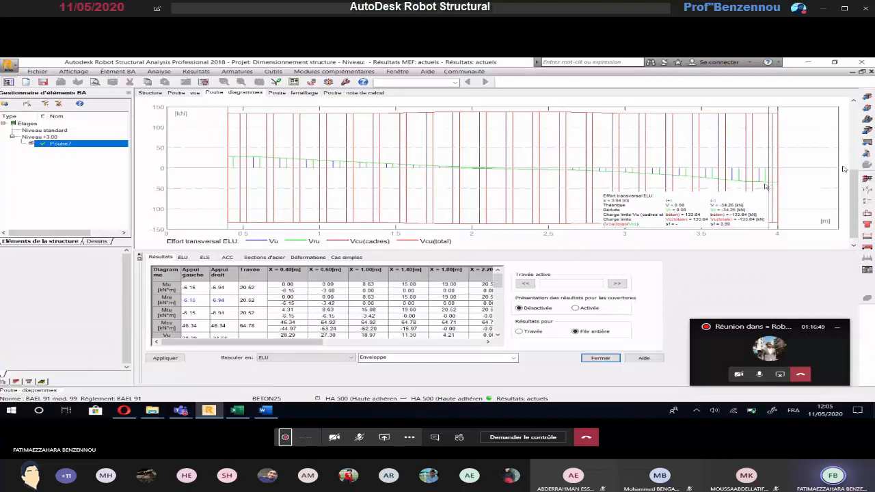
scroll(410, 156, "up", 3)
Display the beam's reinforcement and inspect its bars in the 3D model and the cross-section.
left_click(286, 93)
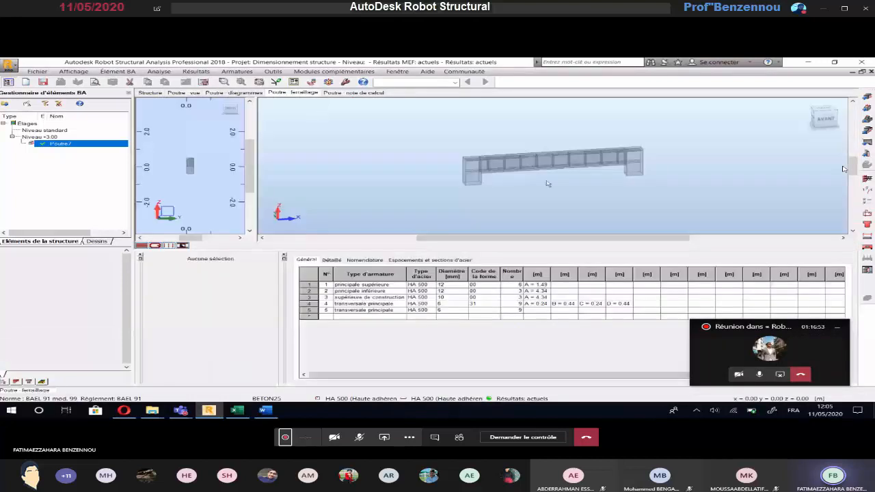
scroll(547, 183, "up", 3)
scroll(414, 152, "down", 1)
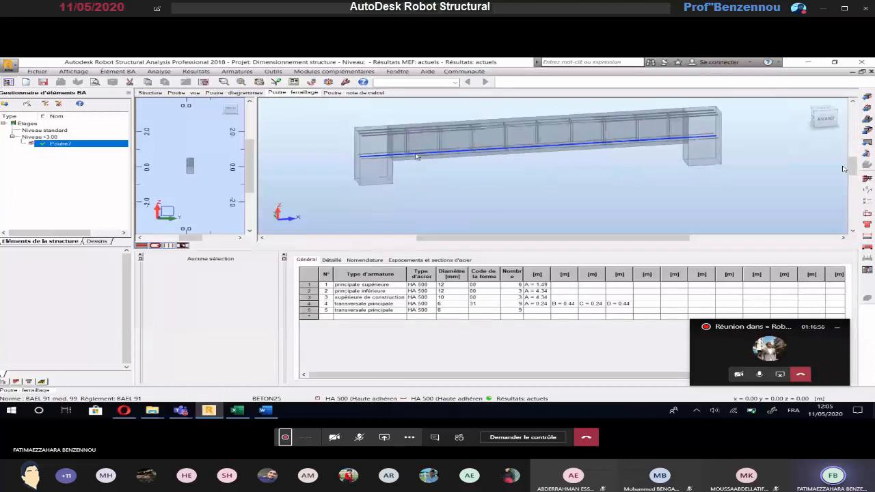
scroll(434, 131, "up", 1)
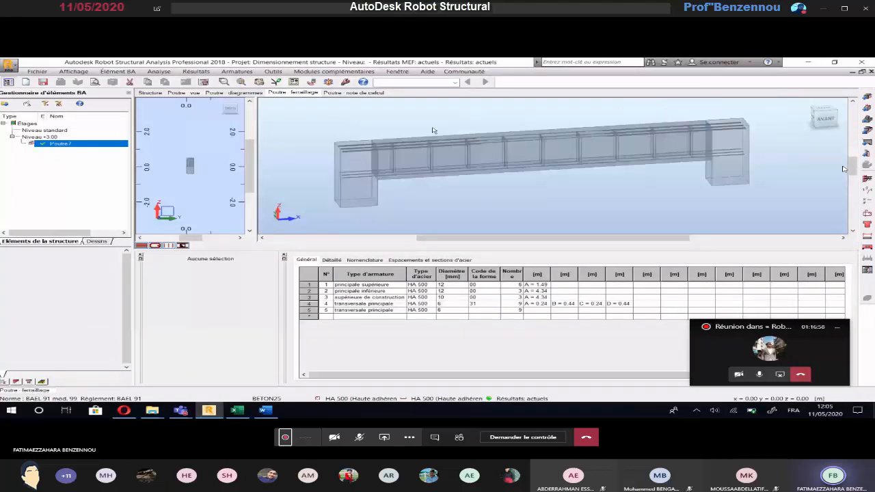
scroll(190, 160, "up", 4)
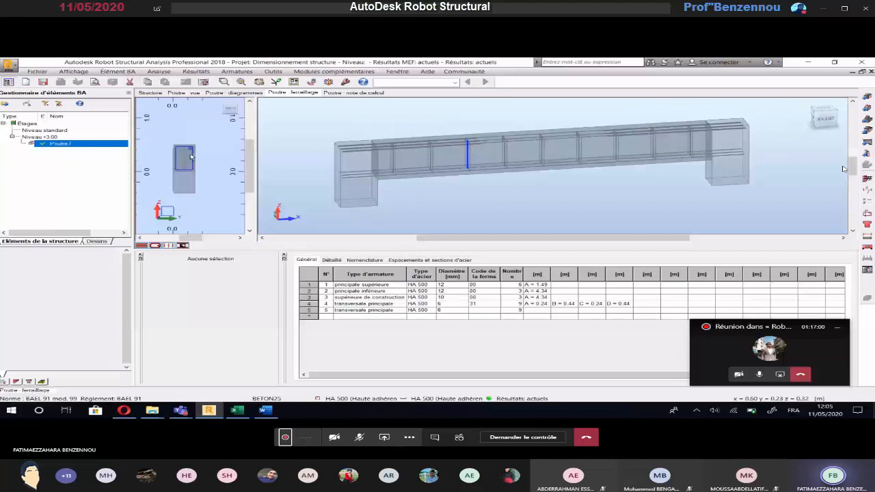
scroll(191, 156, "up", 1)
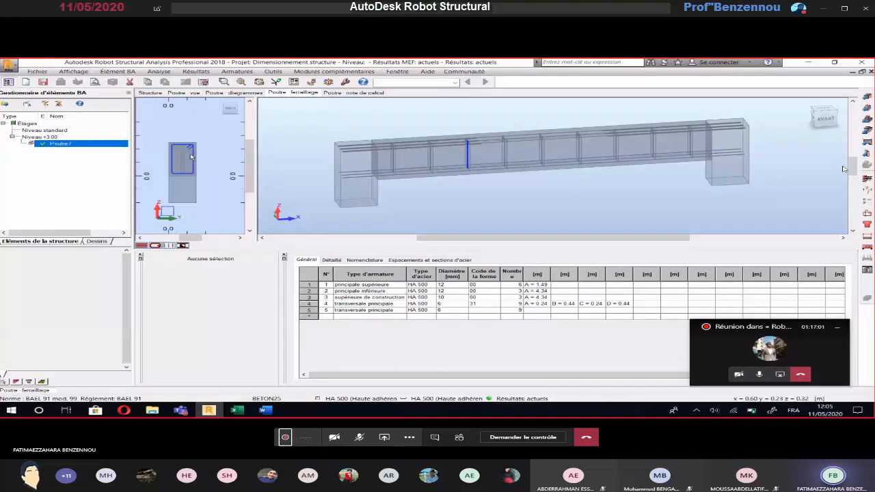
Select the beam's main transverse stirrups in the cross-section and review their diameter and shape parameters.
left_click(191, 157)
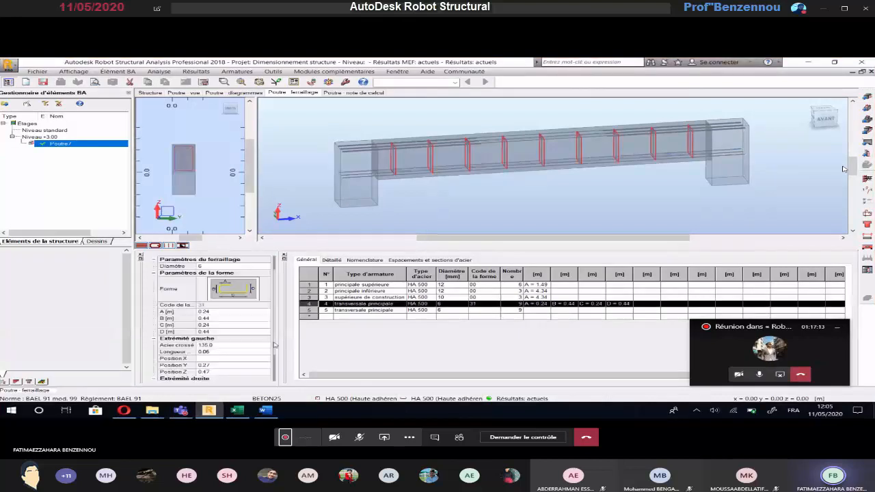
scroll(273, 371, "down", 2)
scroll(274, 372, "up", 3)
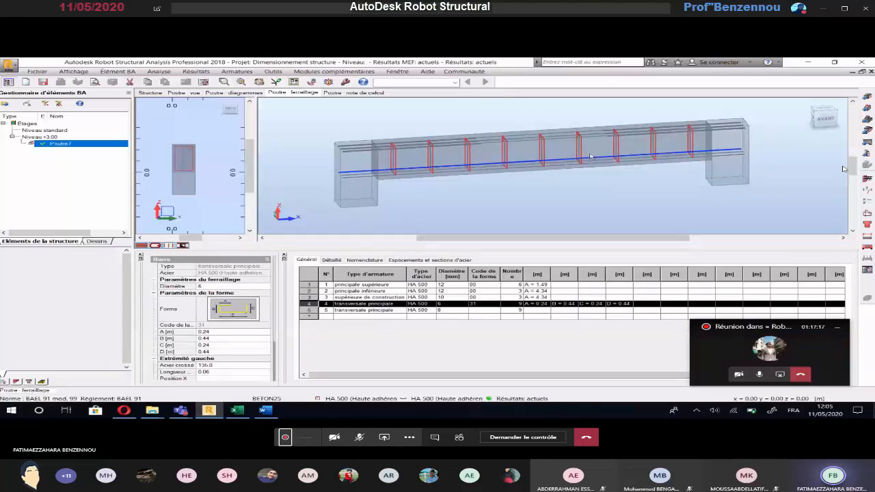
scroll(277, 294, "down", 2)
scroll(272, 304, "up", 2)
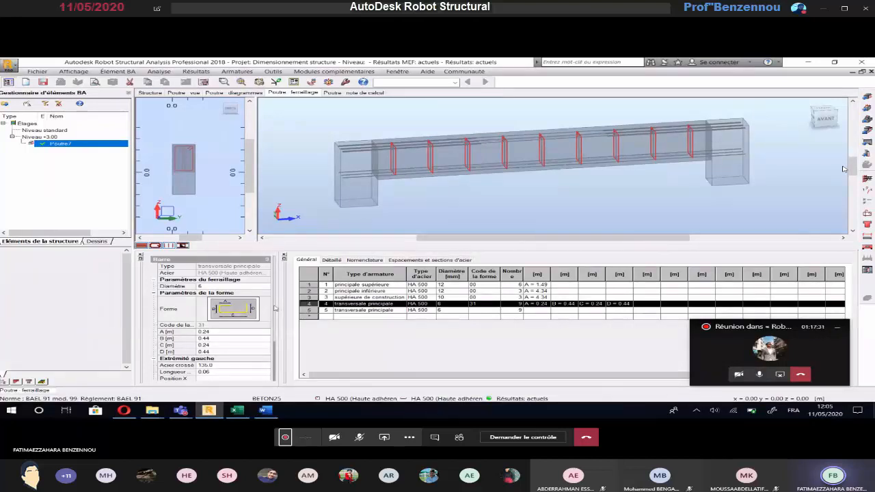
Open the beam's reinforcement editing view and examine the elevation and the bars laid out below it.
left_click(234, 71)
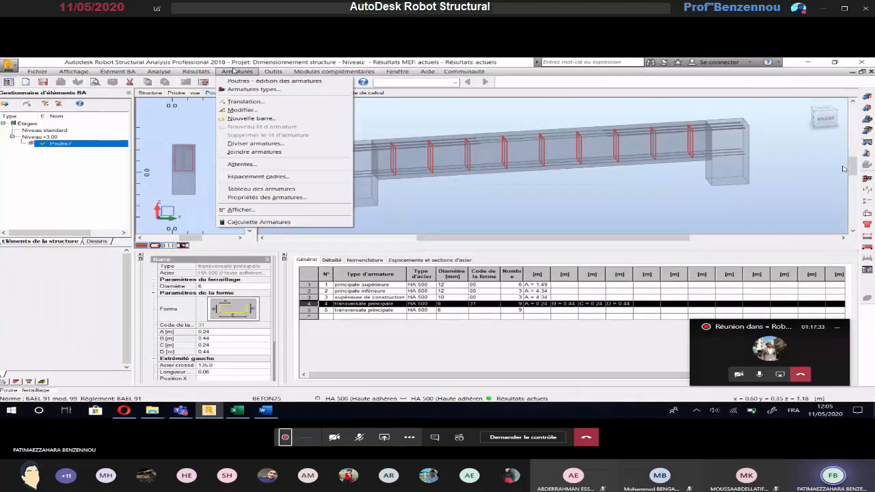
left_click(281, 82)
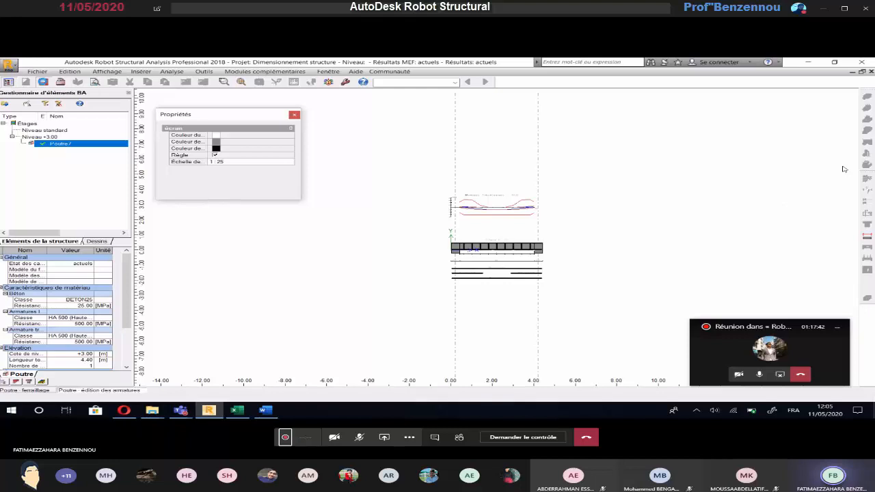
scroll(525, 275, "up", 4)
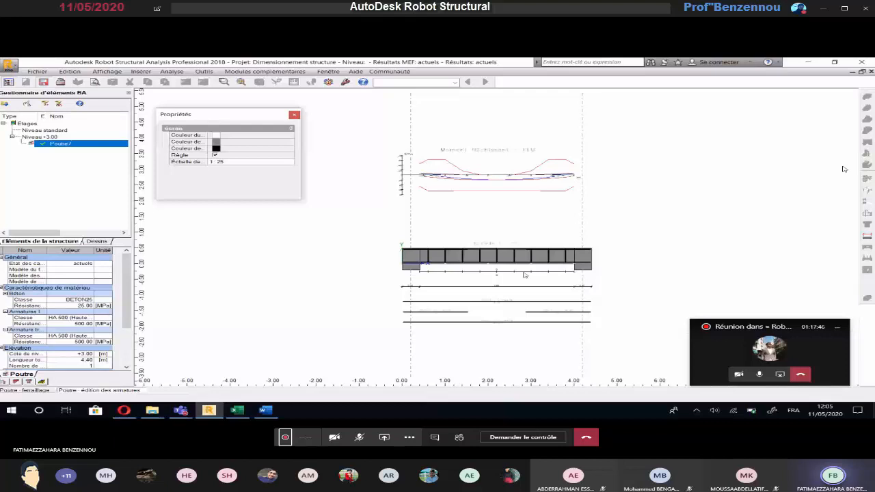
scroll(525, 275, "up", 3)
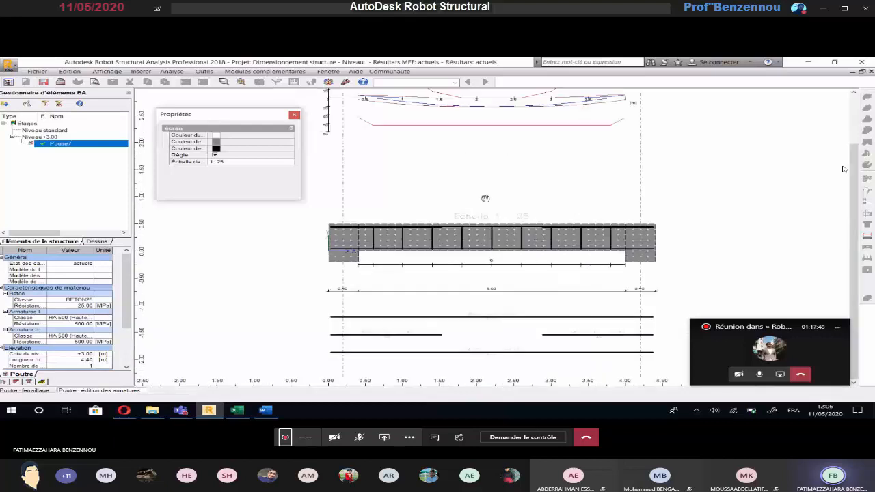
scroll(464, 316, "up", 2)
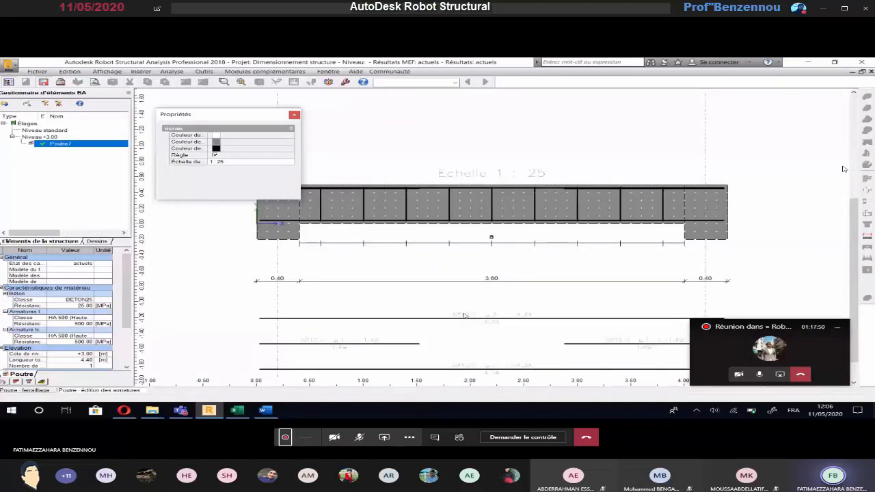
scroll(464, 316, "down", 2)
Trim both ends of the upper construction bar to the support axes, and move the left 12 mm upper bar's outer end to the left axis.
left_click(374, 318)
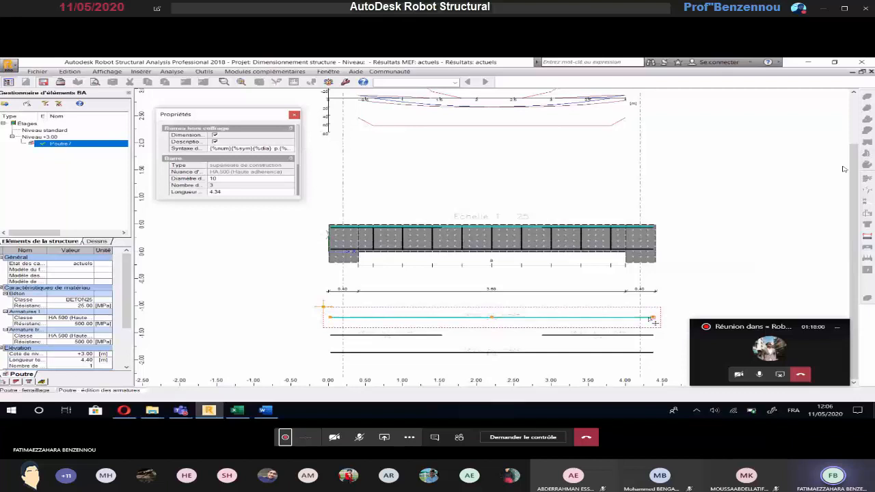
left_click_drag(652, 319, 640, 318)
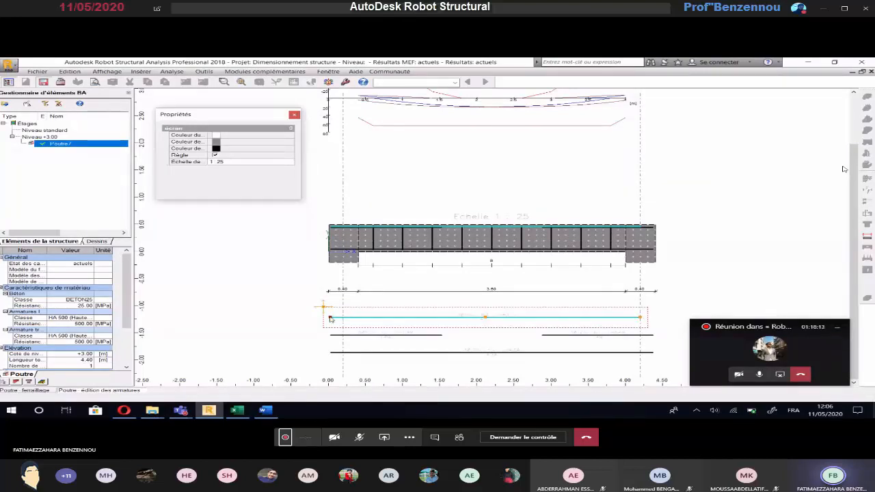
left_click_drag(330, 319, 342, 317)
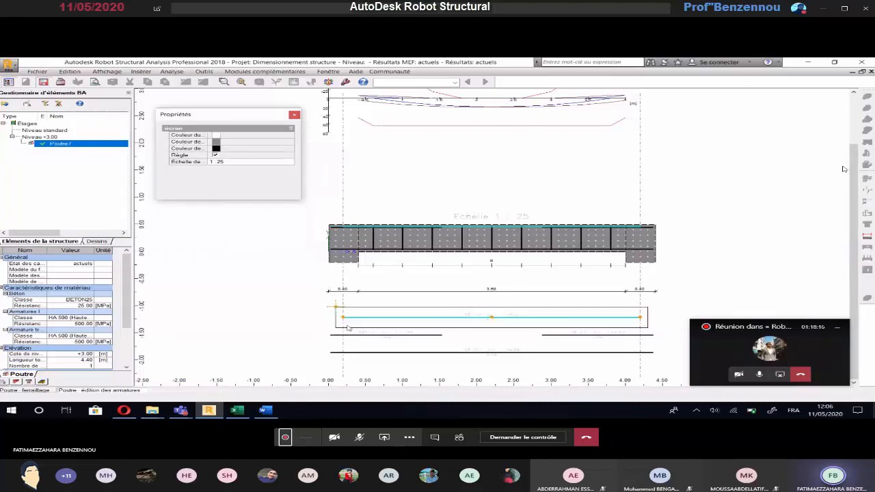
left_click(384, 335)
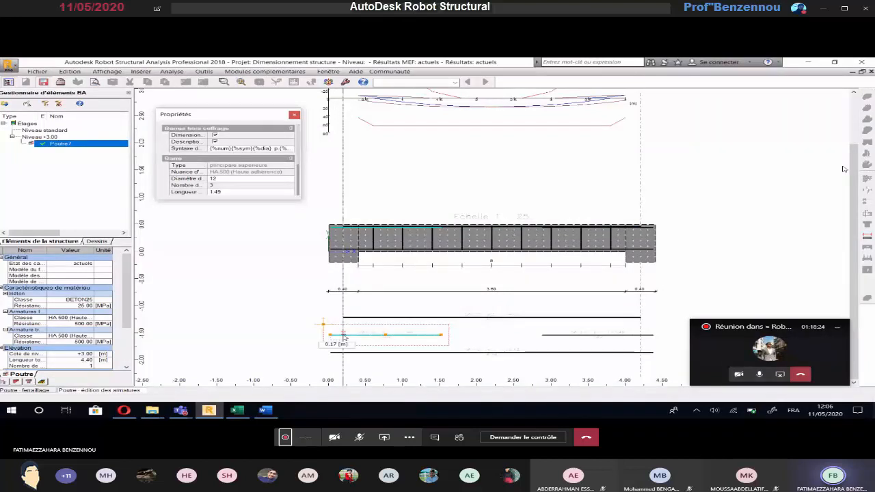
left_click_drag(343, 337, 345, 340)
Shorten the upper construction bar from its right end so that it is 2.60 m long, starting at the left support axis.
scroll(344, 339, "up", 2)
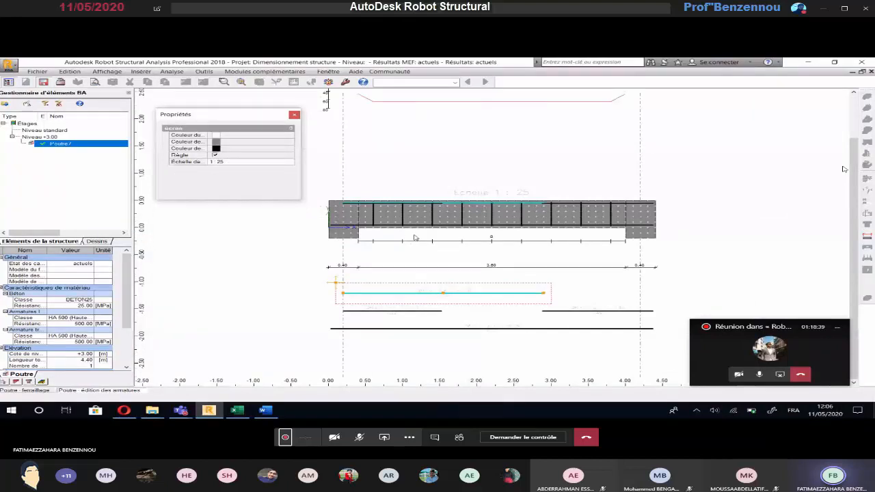
left_click(544, 293)
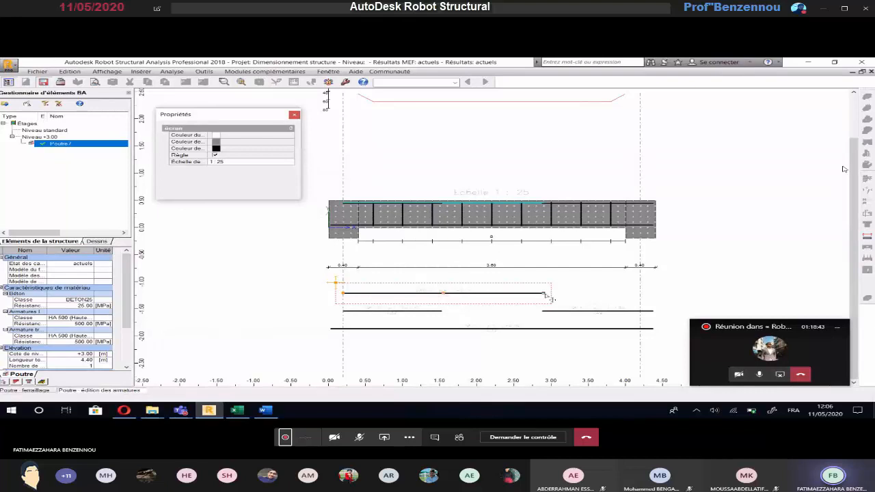
left_click_drag(544, 293, 434, 304)
left_click_drag(447, 294, 343, 290)
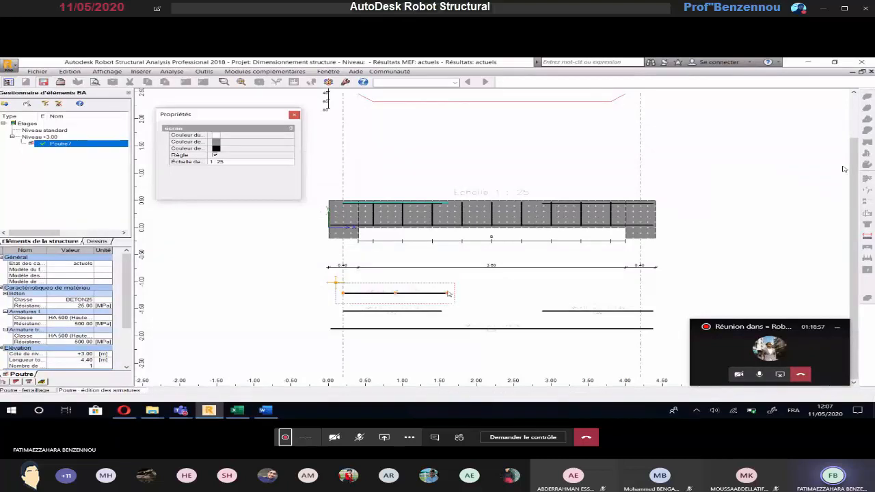
left_click_drag(448, 293, 634, 294)
Select the beam's first transverse bar beside the left support, review its diameter, hook and shape properties, and close the properties window.
left_click(373, 218)
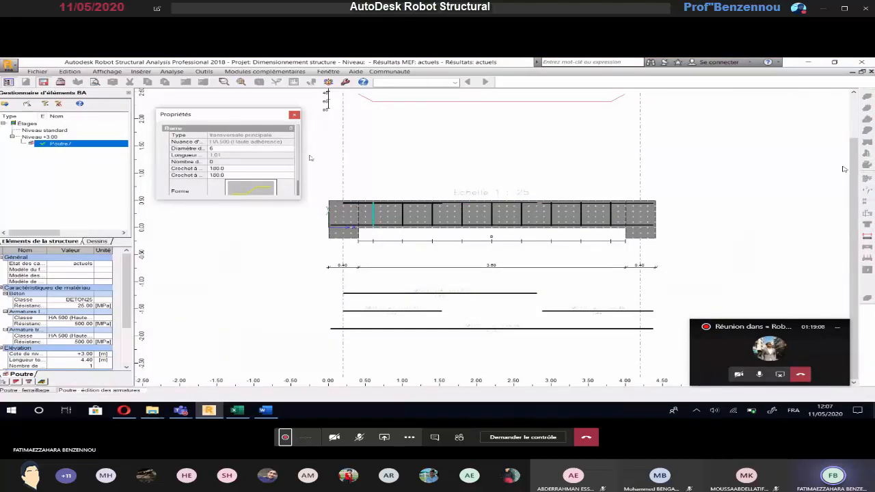
scroll(290, 166, "down", 2)
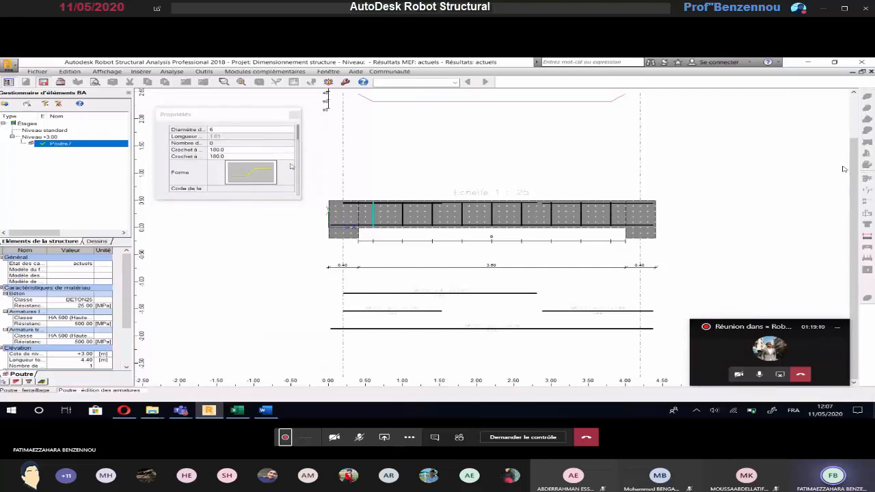
scroll(291, 167, "up", 3)
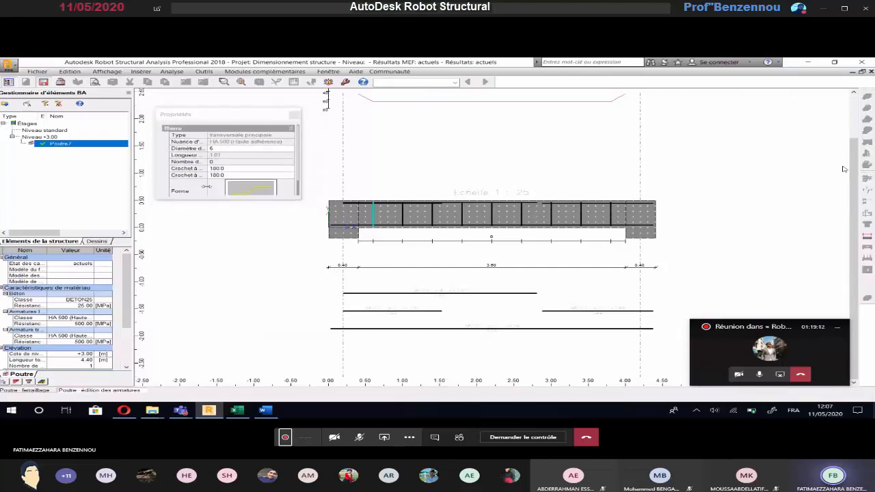
left_click(294, 115)
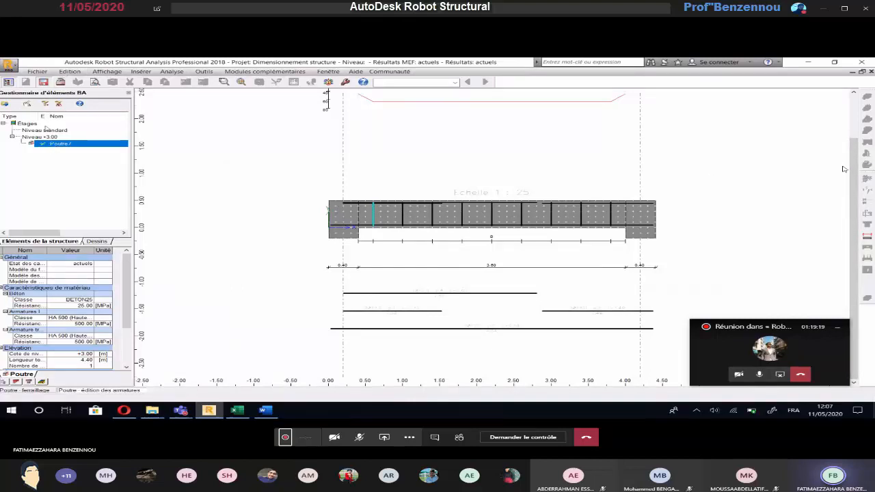
Return to the Géométrie layout of the structure and reopen Poutre7 from the list of reinforced concrete elements.
left_click(66, 144)
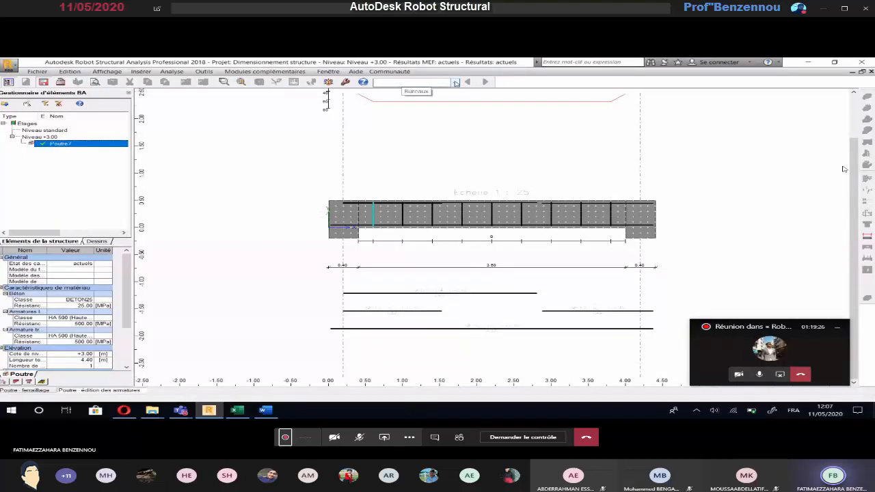
left_click(455, 83)
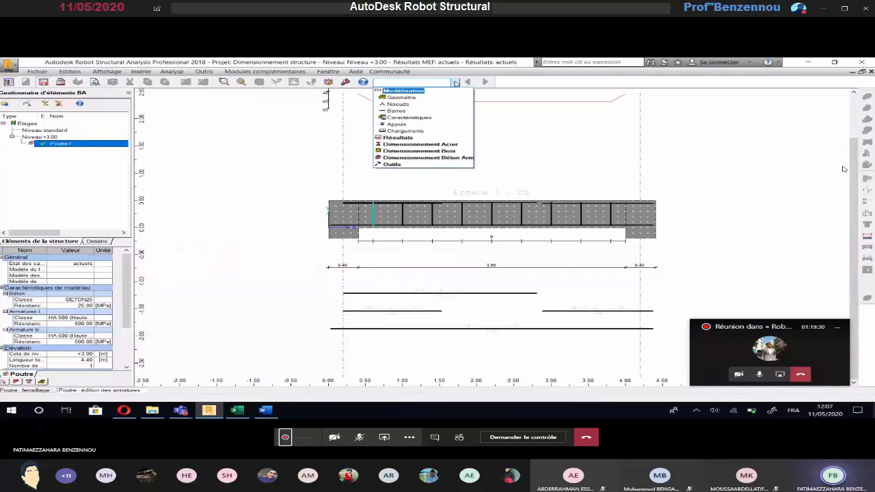
left_click(402, 99)
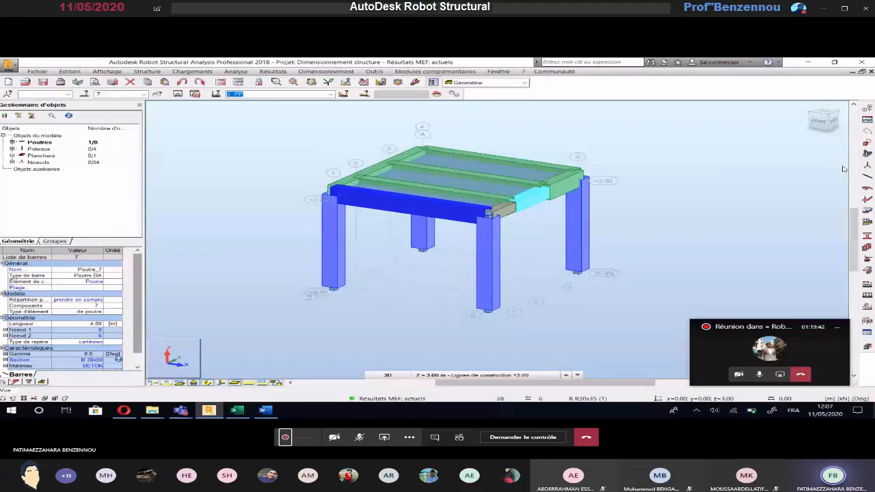
left_click(28, 381)
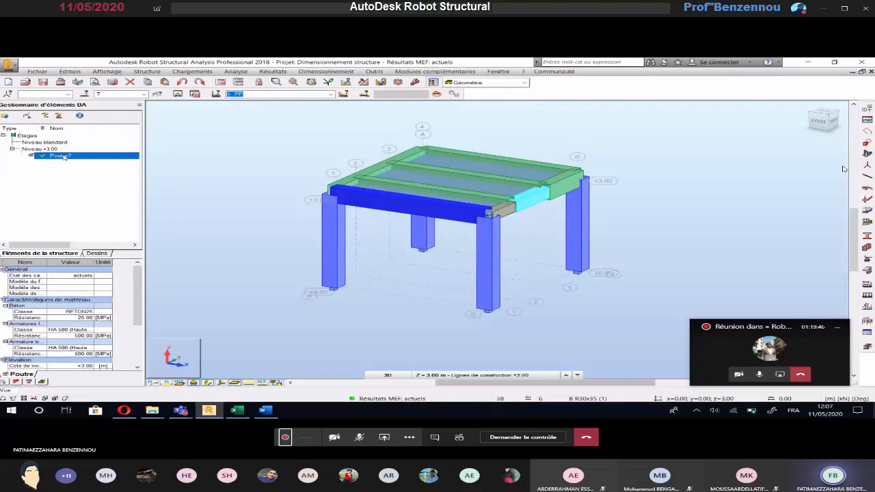
double_click(63, 157)
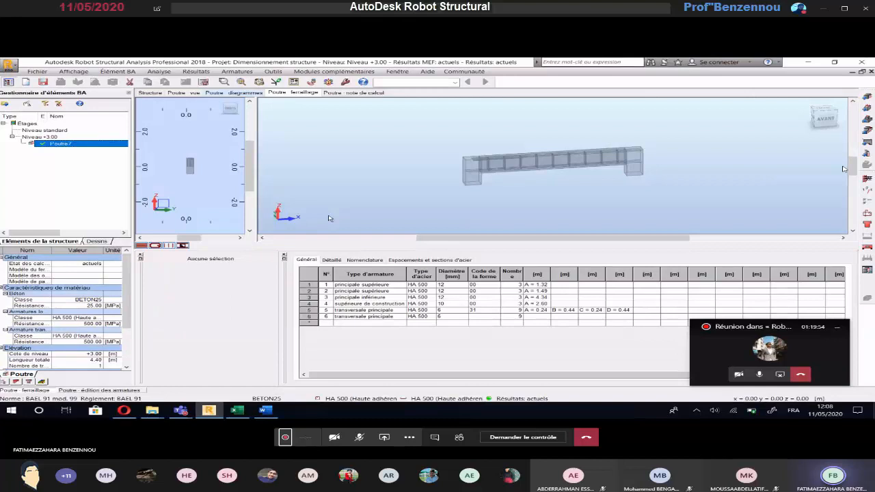
Open the beam's calculation note and examine the design assumptions, ELU and ELS forces, theoretical steel sections and detailed results.
left_click(344, 93)
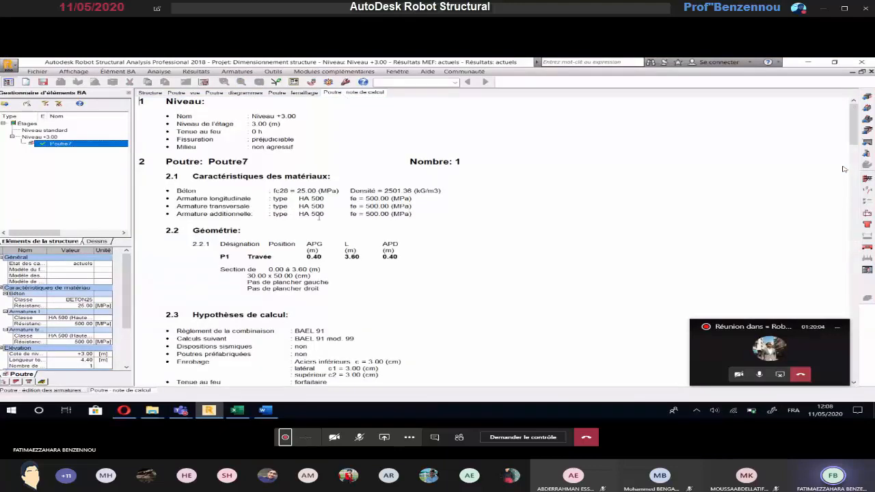
scroll(319, 218, "down", 5)
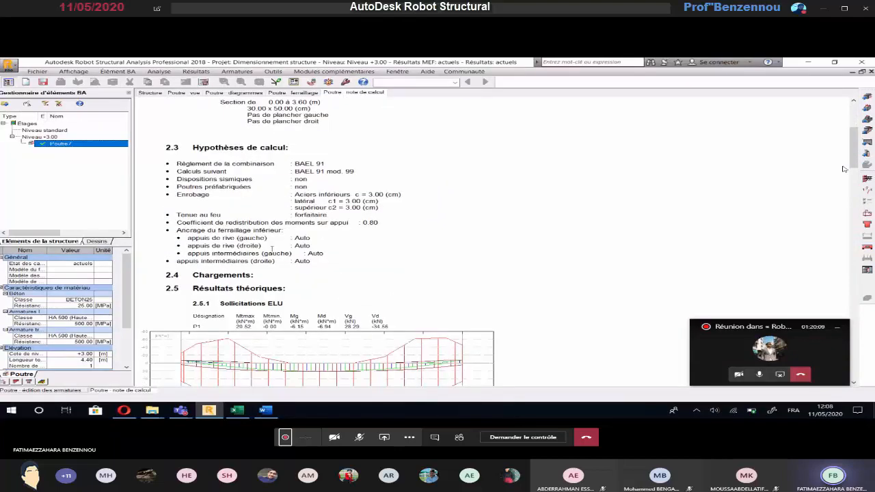
scroll(291, 248, "down", 5)
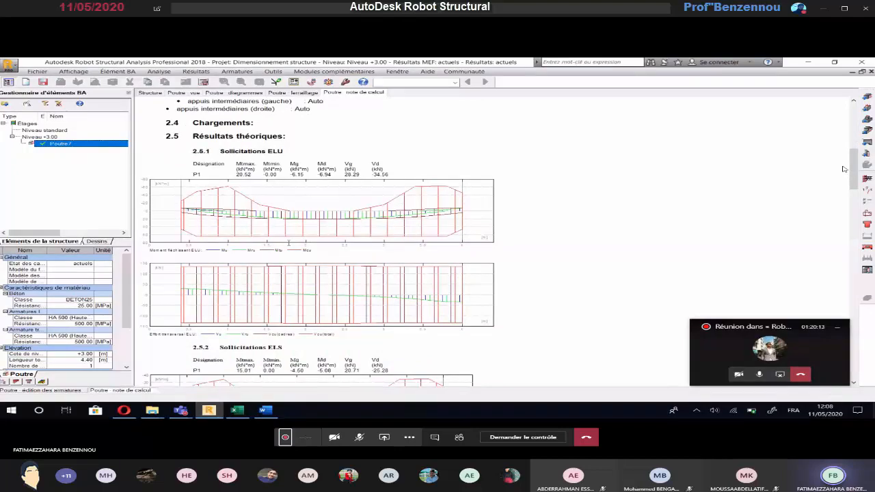
scroll(289, 242, "down", 12)
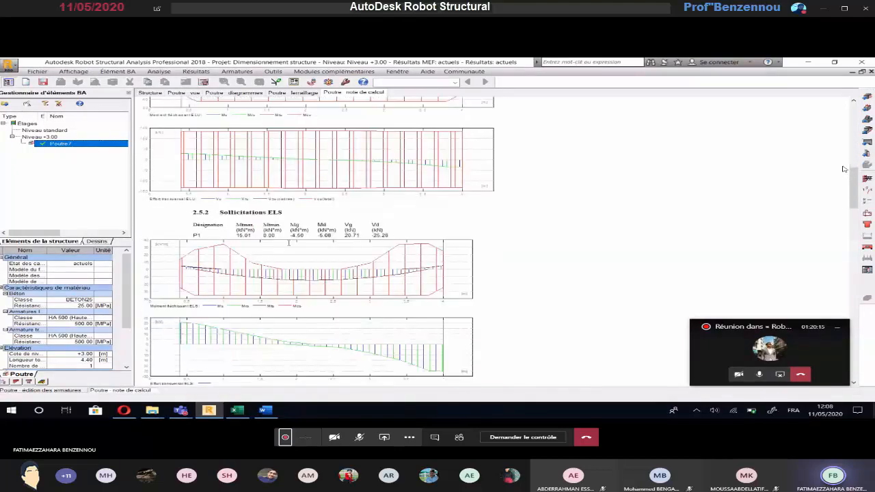
scroll(283, 230, "down", 3)
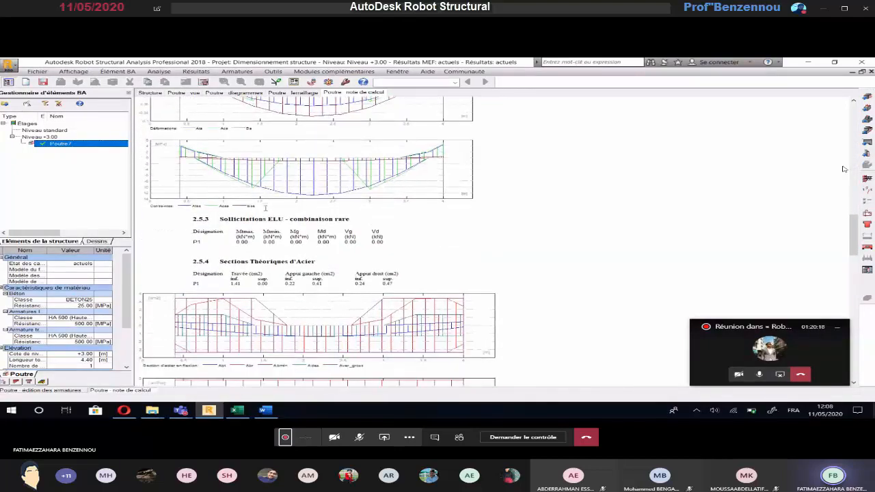
scroll(356, 232, "down", 1)
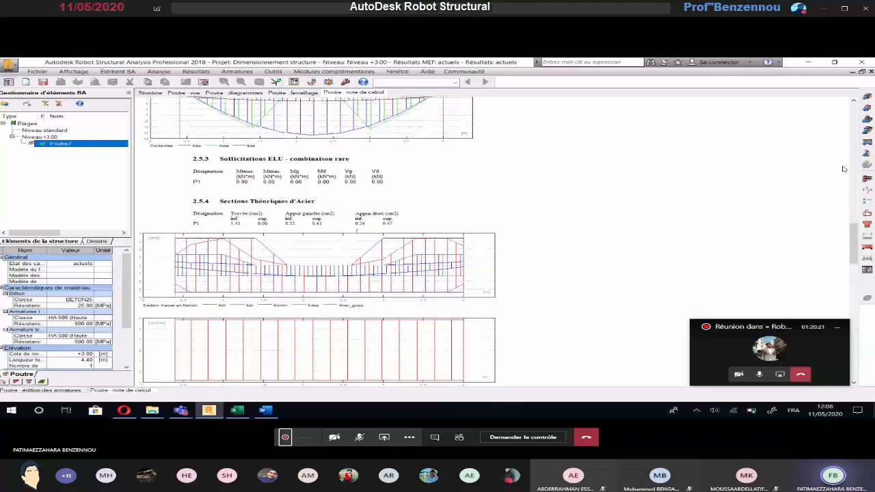
scroll(357, 231, "down", 20)
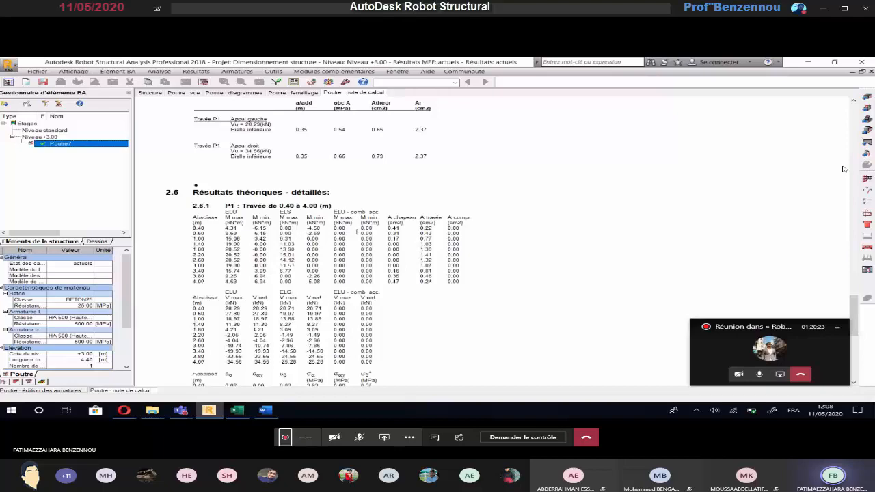
Review the calculation note again from the level and material data through to the reinforcement and quantity sections.
scroll(356, 232, "up", 6)
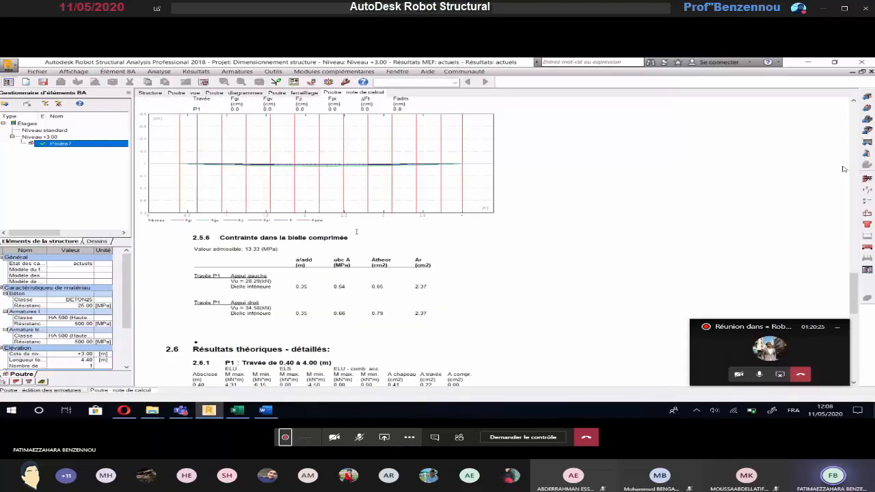
scroll(356, 231, "up", 9)
scroll(356, 232, "up", 6)
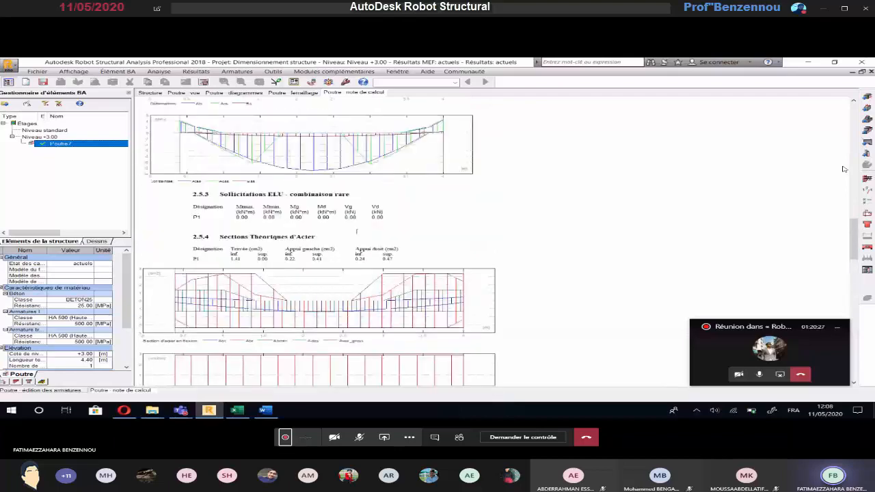
scroll(356, 231, "up", 7)
scroll(356, 231, "up", 9)
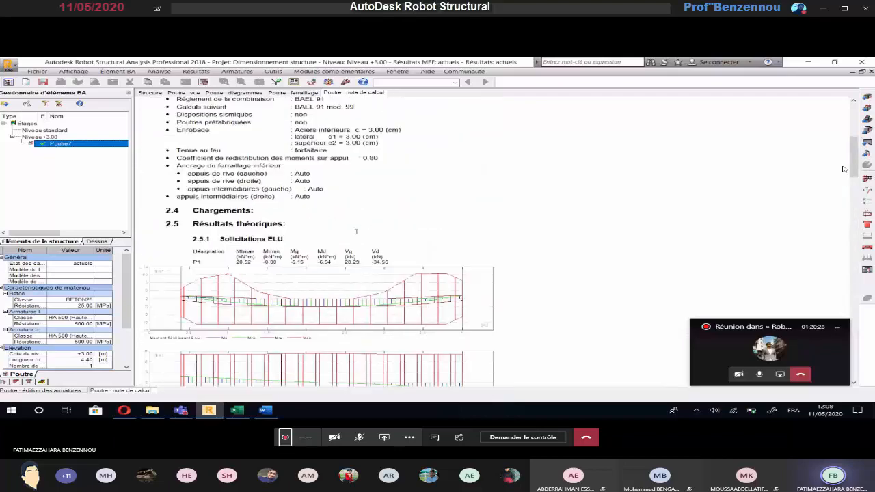
scroll(357, 232, "up", 3)
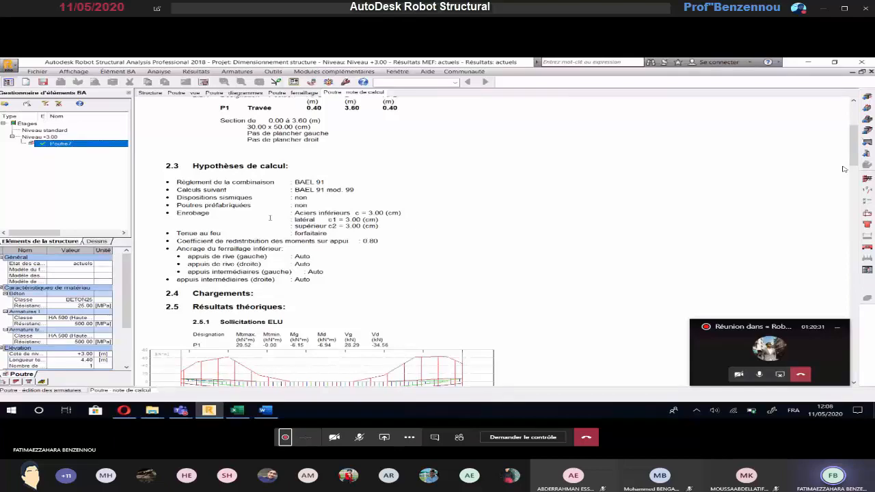
scroll(844, 169, "up", 3)
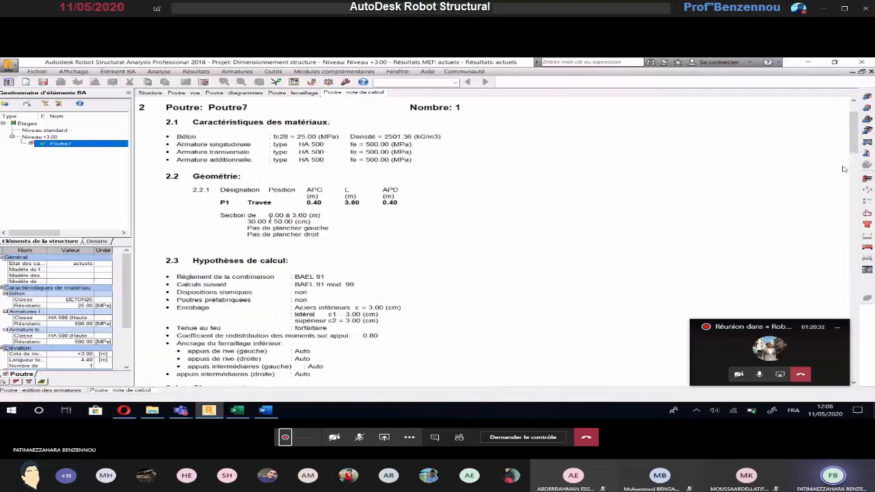
scroll(844, 168, "up", 2)
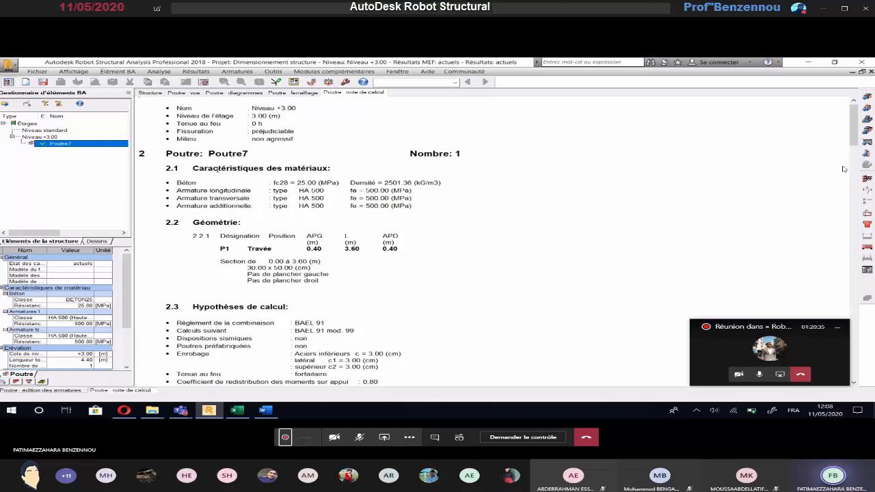
scroll(845, 169, "up", 1)
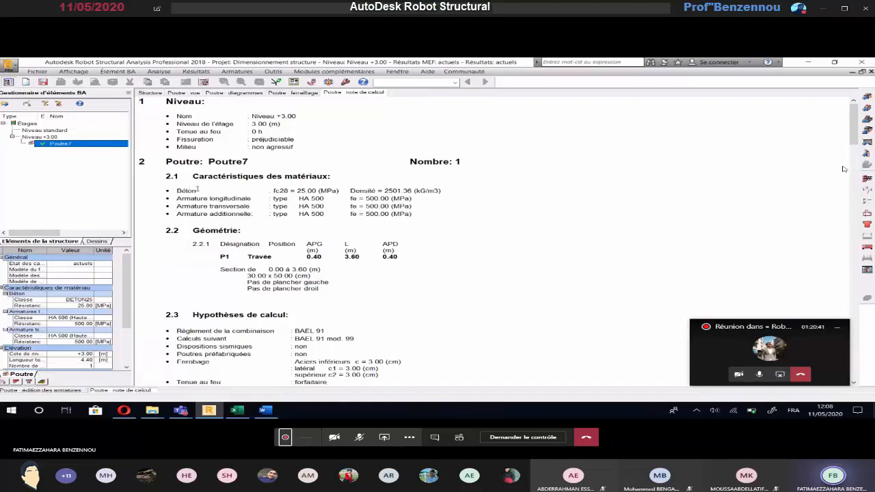
scroll(844, 169, "down", 3)
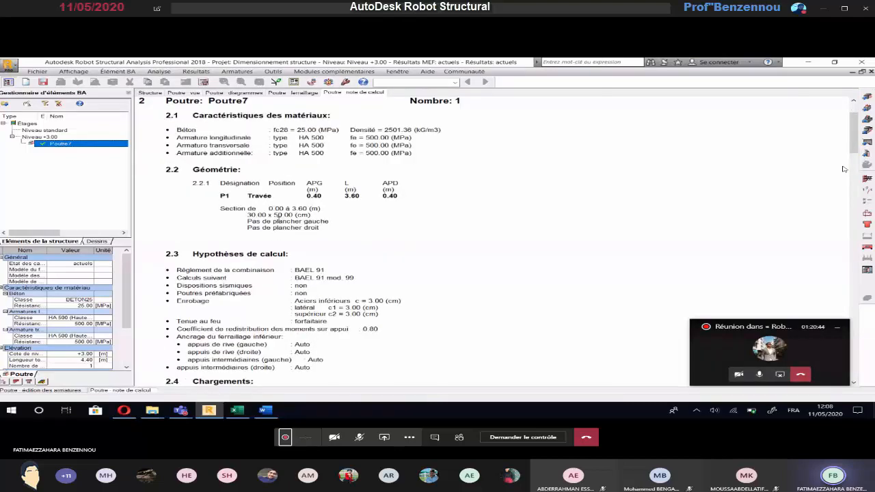
scroll(844, 169, "down", 9)
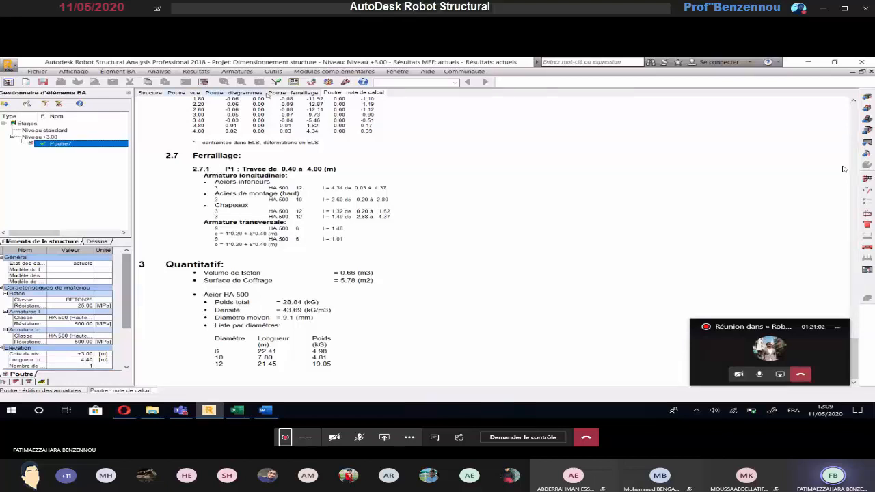
Return to the 3D structure model, show the model's object list and clear the beam selection.
left_click(285, 93)
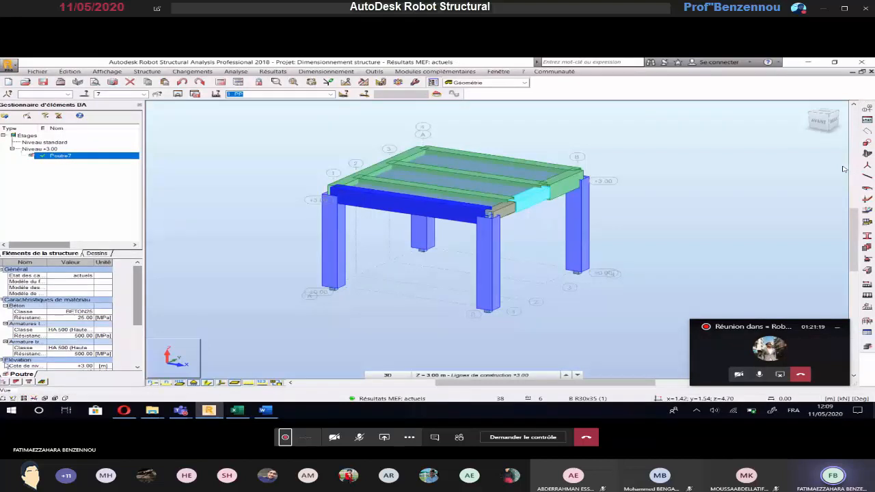
left_click(3, 389)
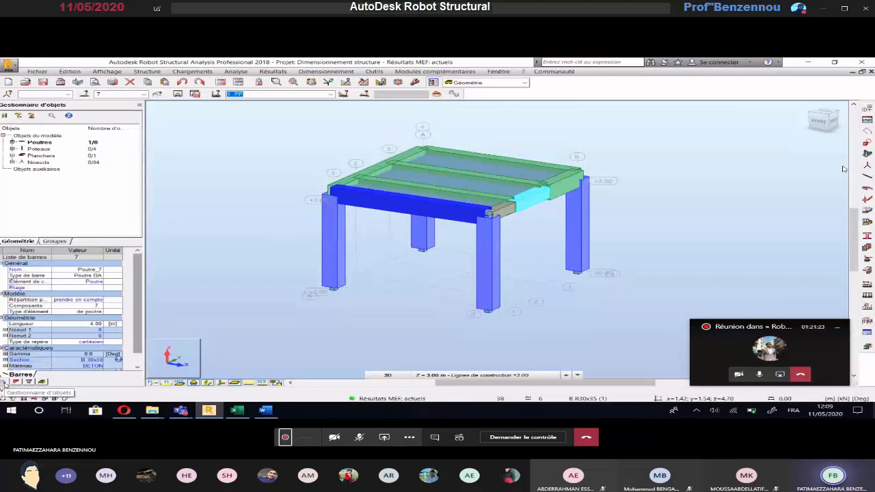
left_click(469, 326)
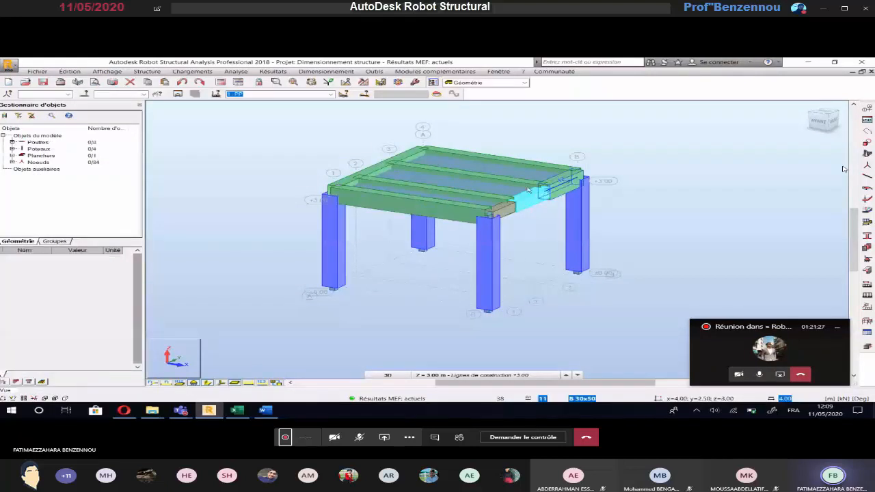
Send the three aligned edge beam bars 12 to 14 to real reinforcement design with the simple load cases, and check the span sections.
left_click(499, 211)
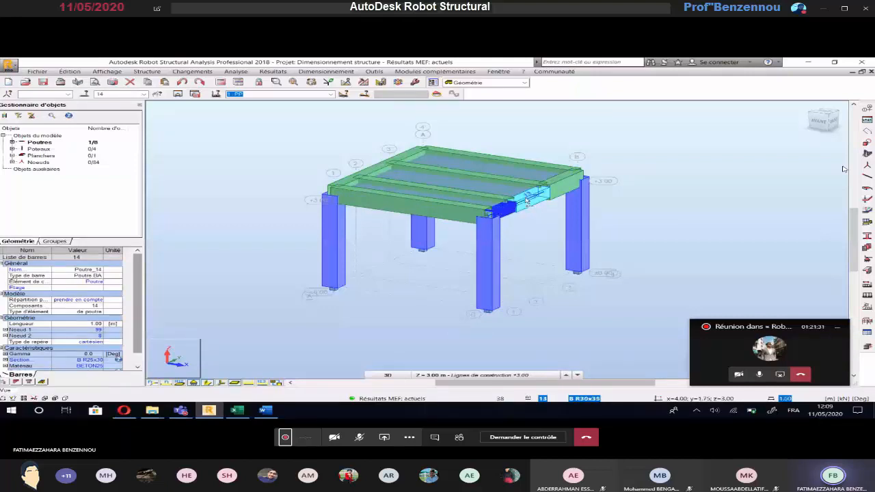
left_click(527, 202, "ctrl")
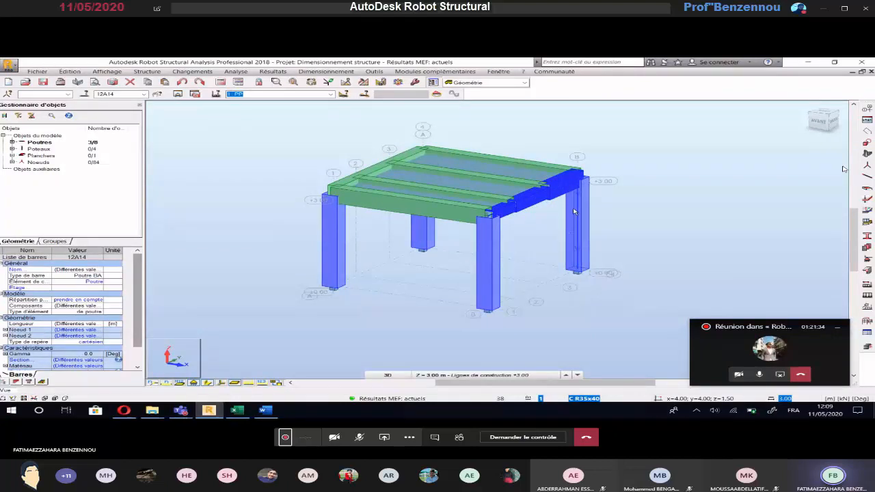
left_click(326, 72)
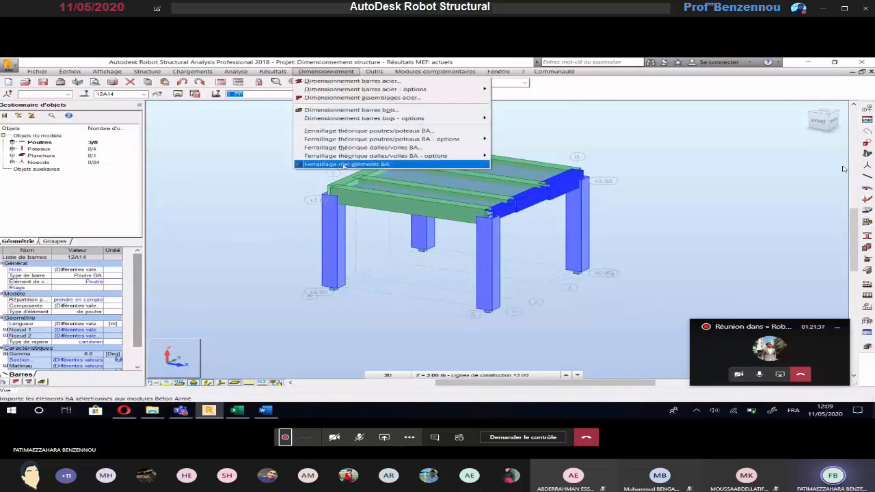
left_click(341, 165)
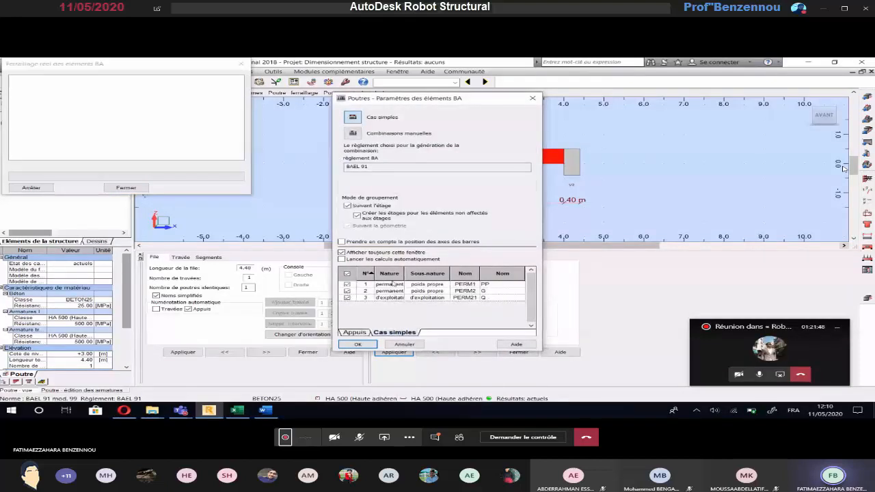
left_click(359, 343)
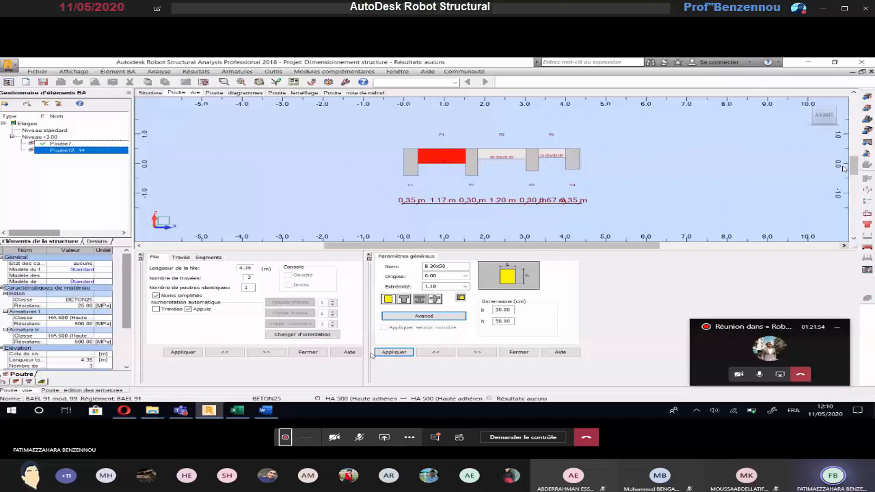
scroll(545, 195, "down", 1)
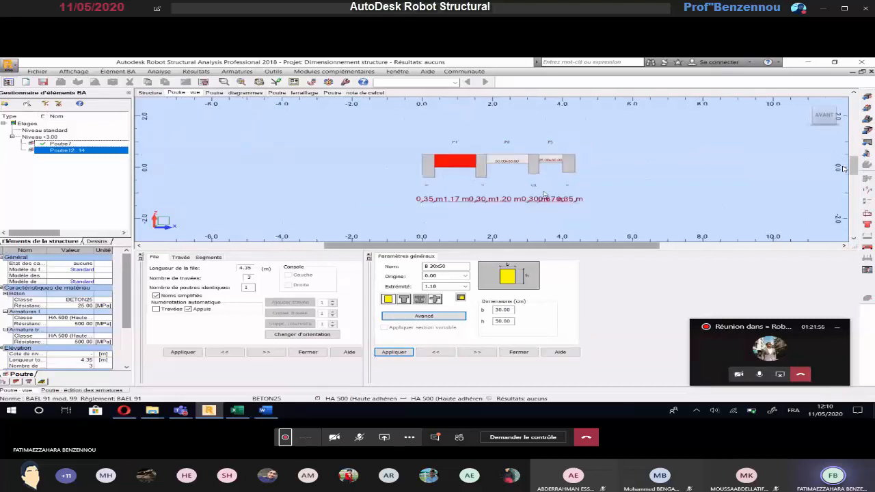
left_click(512, 159)
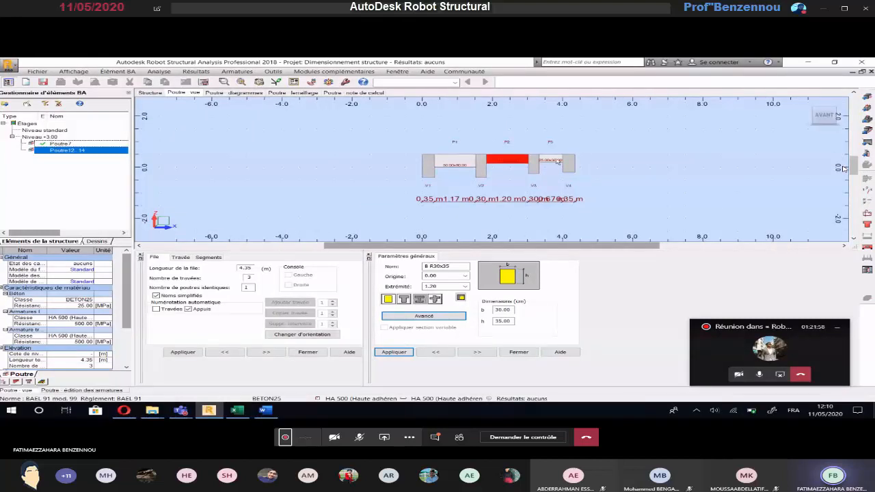
left_click(455, 161)
scroll(482, 215, "up", 1)
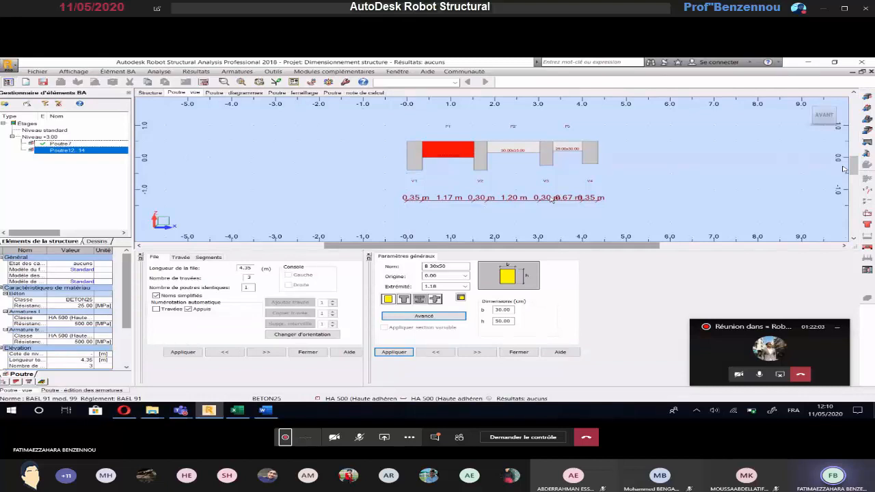
Set the storey parameters of Poutre12...14 to a level of 3 m with préjudiciable cracking.
left_click(864, 194)
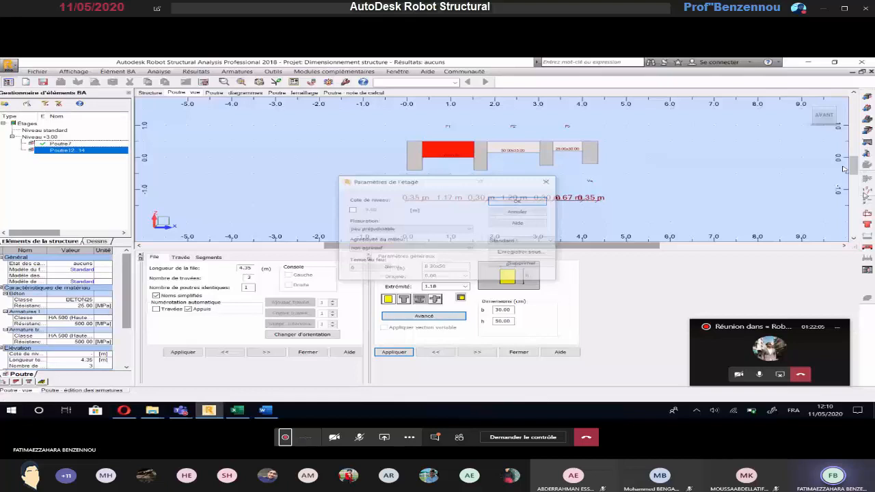
left_click(351, 210)
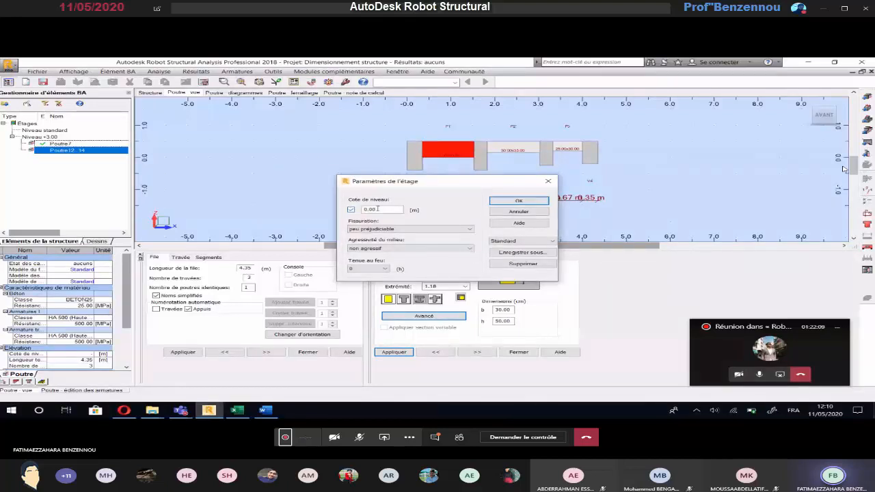
double_click(378, 209)
type("3")
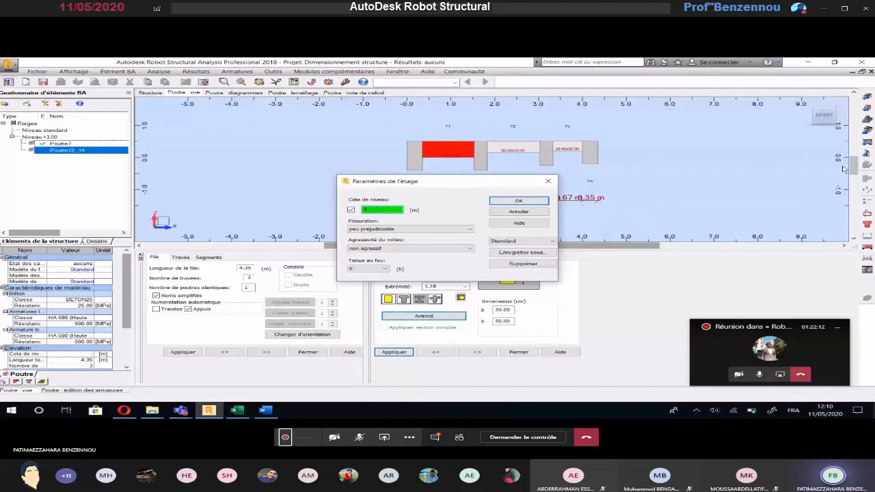
left_click(443, 233)
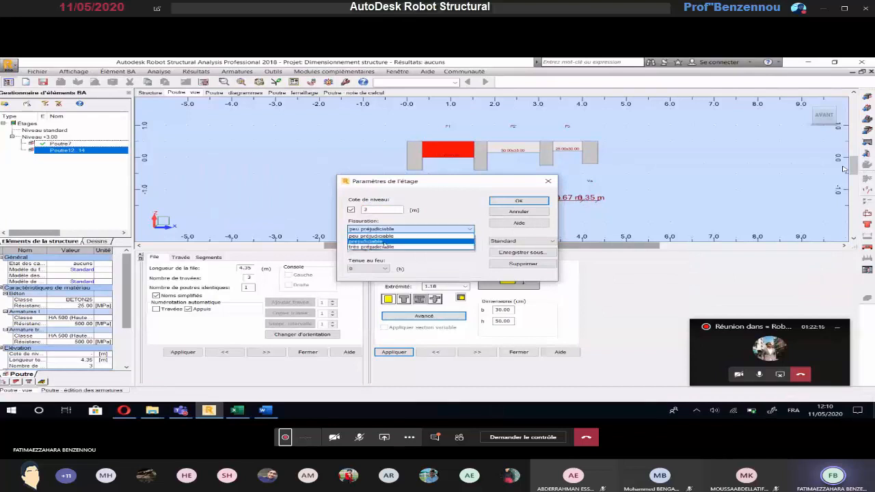
left_click(384, 242)
left_click(513, 201)
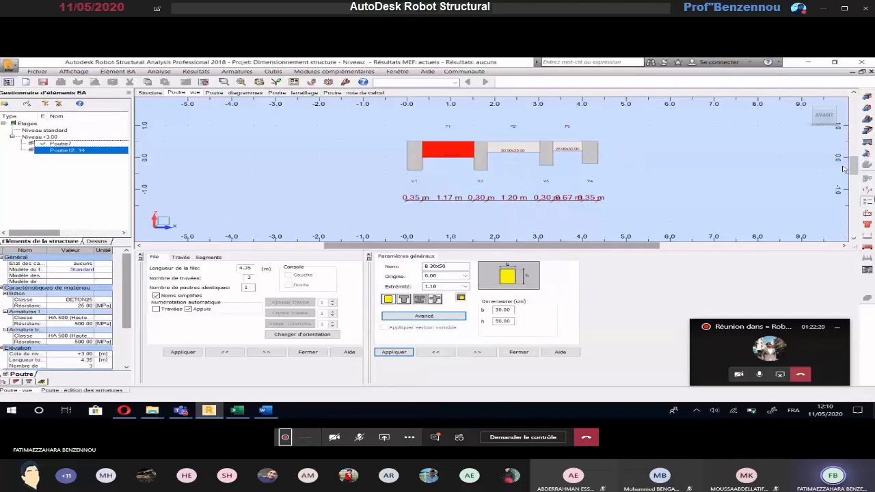
Check the longitudinal and transverse steel diameters in the BAEL 91 calculation options and accept the options.
left_click(865, 201)
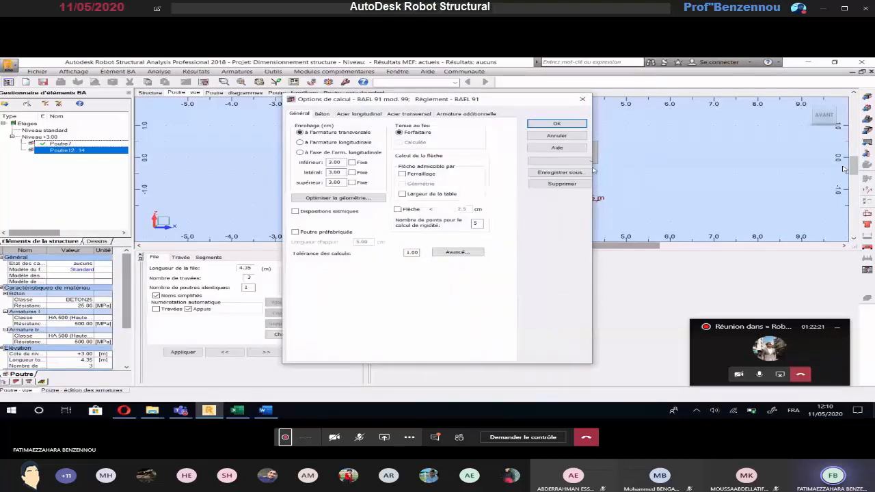
left_click(359, 113)
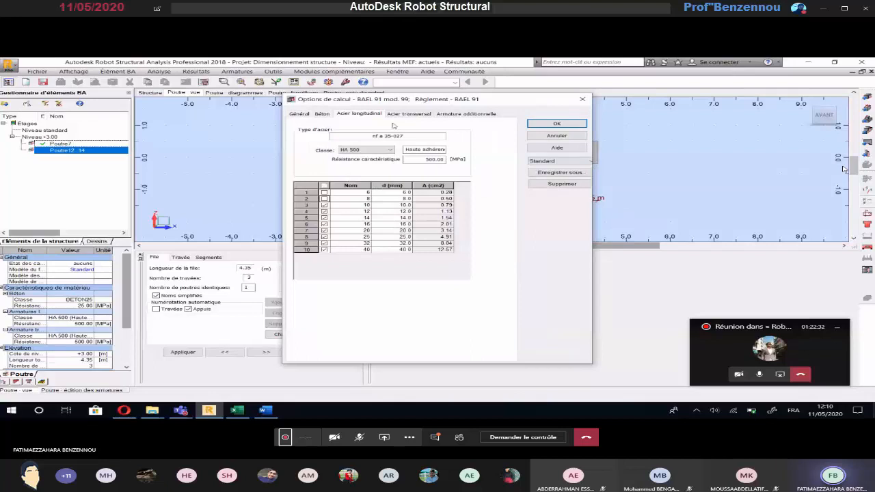
left_click(409, 113)
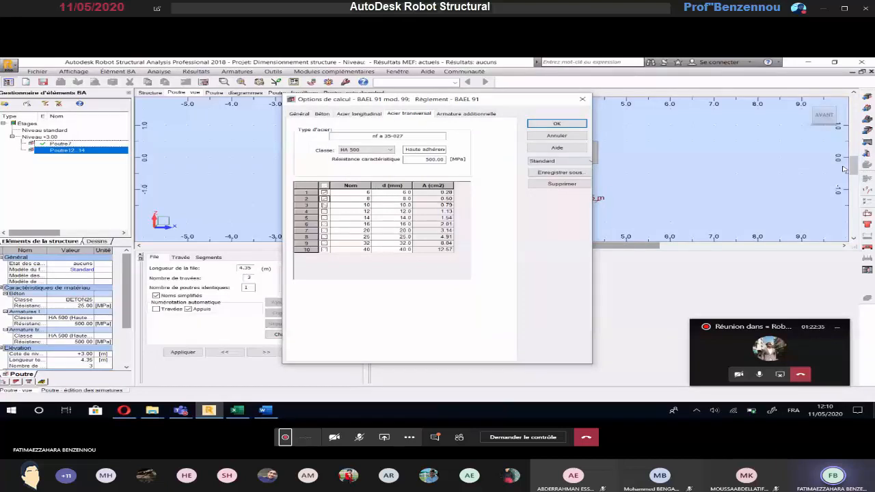
key("Return")
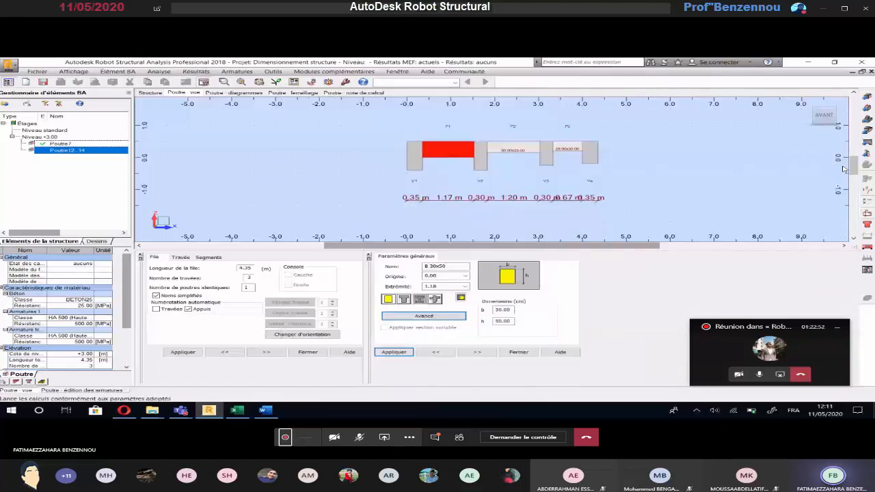
Calculate the real reinforcement of Poutre12...14, read the calculation error report beside the drawing and close it.
left_click(203, 82)
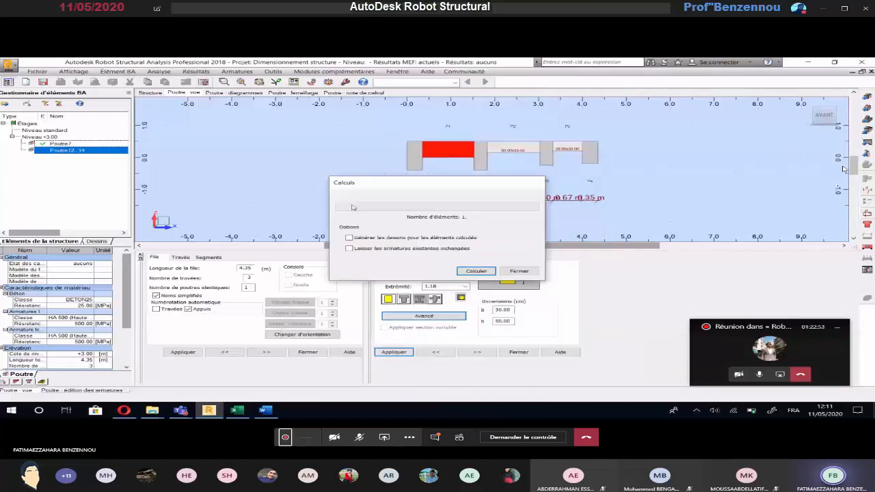
left_click(475, 270)
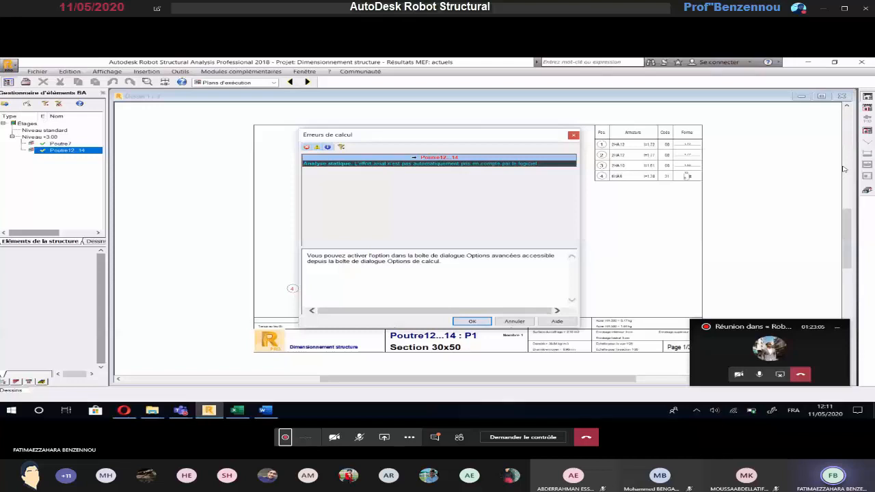
mouse_move(413, 134)
left_mouse_down()
mouse_move(203, 178)
mouse_move(111, 207)
mouse_move(153, 184)
left_mouse_up()
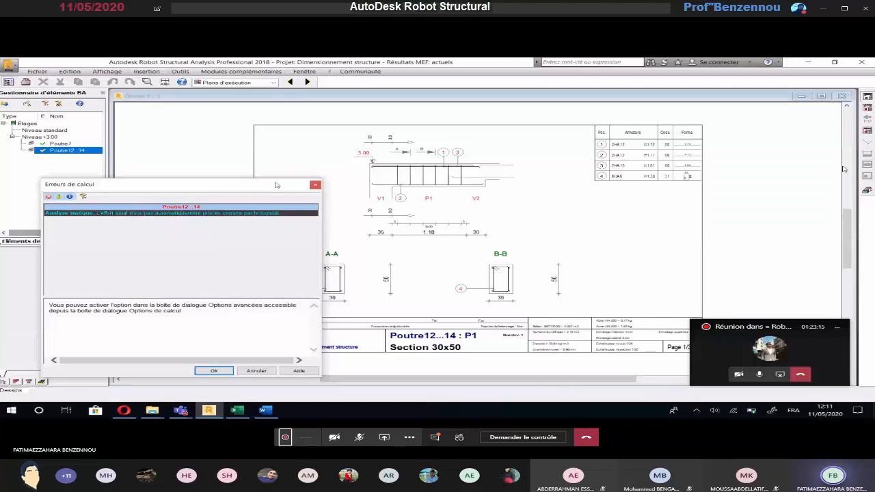
left_click_drag(90, 184, 200, 162)
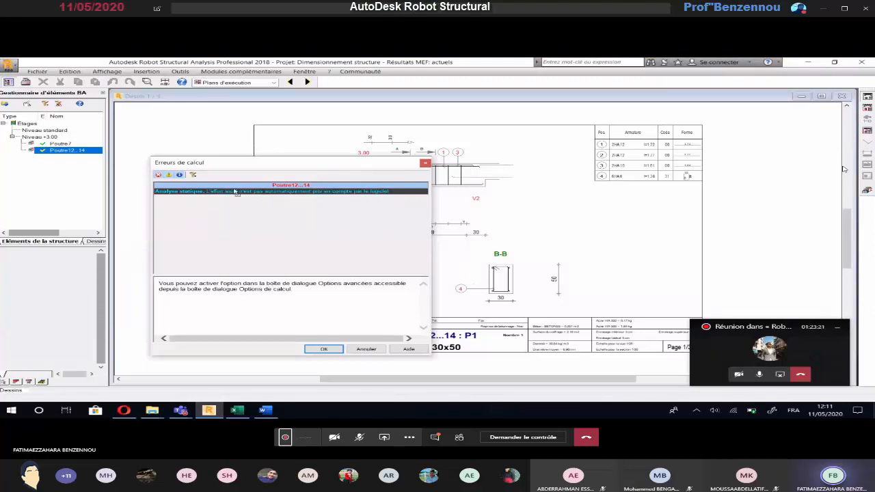
left_click_drag(271, 167, 252, 196)
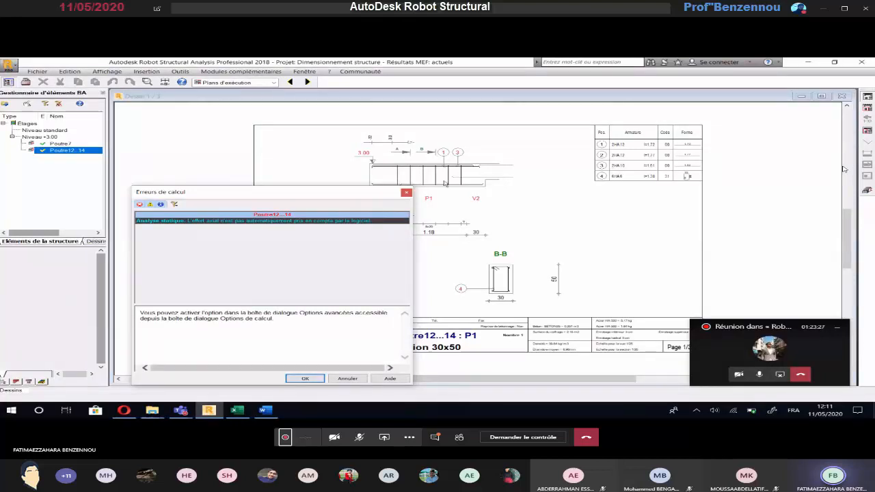
left_click(407, 192)
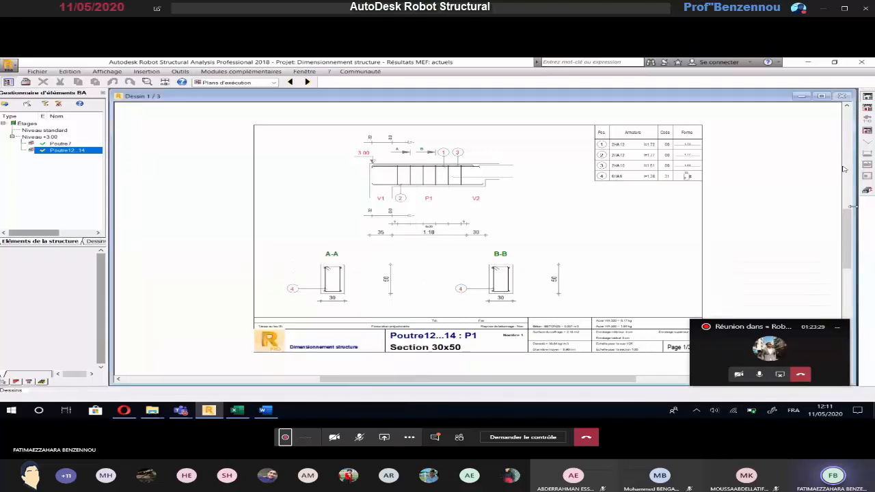
Return to the beam definition and enable "Prise en compte de la force axiale" in the advanced calculation options.
left_click(867, 190)
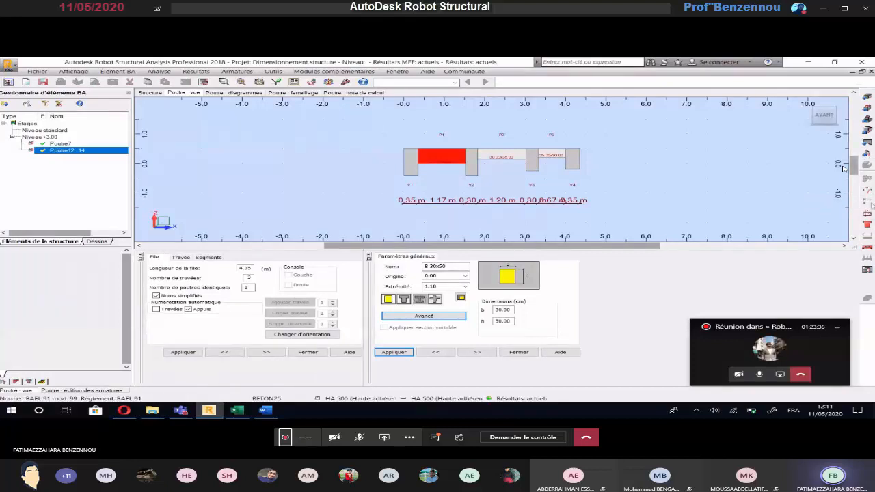
left_click(867, 203)
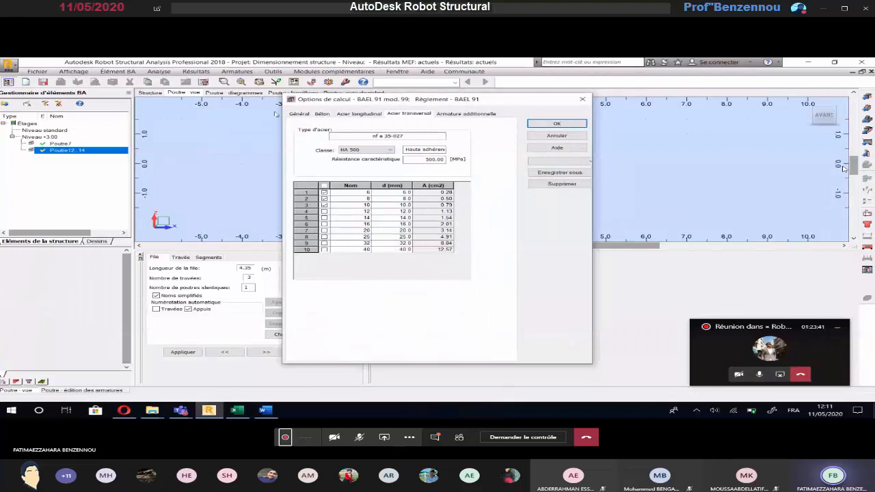
left_click(299, 114)
left_click(458, 253)
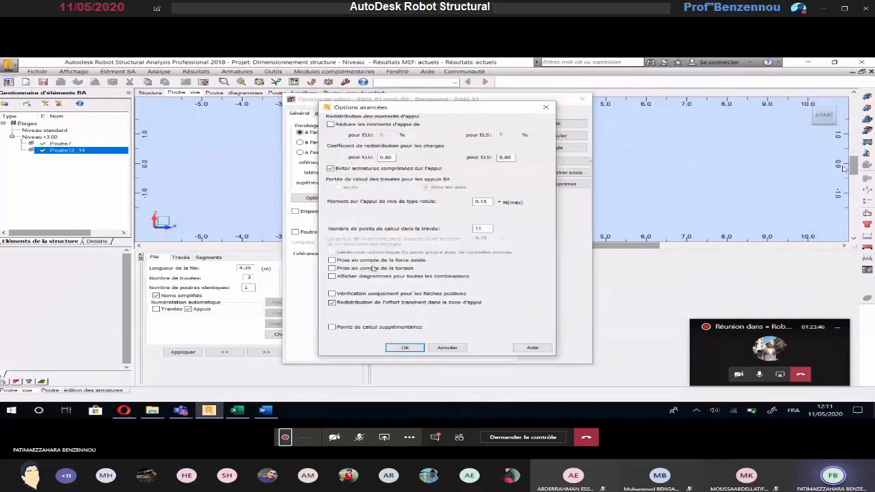
left_click(332, 260)
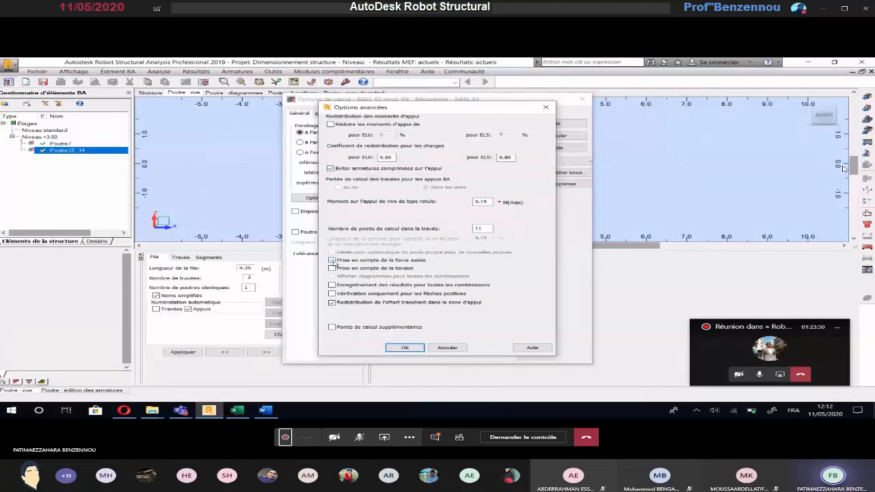
left_click(405, 348)
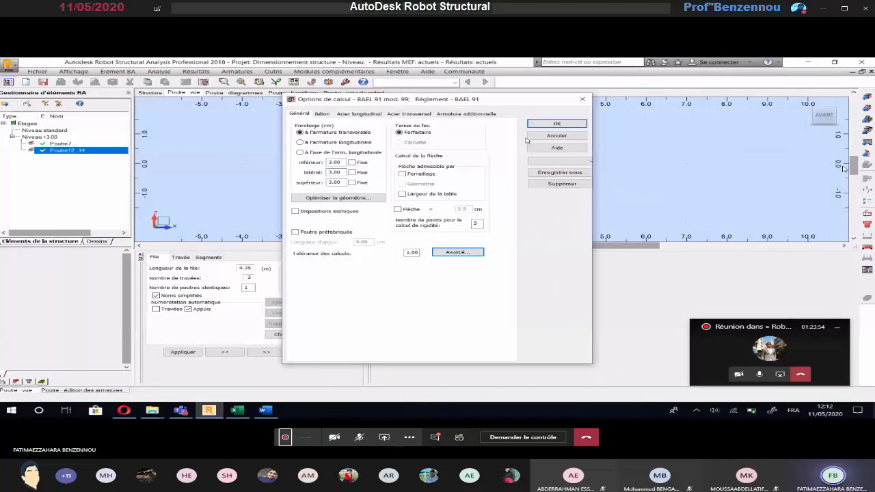
left_click(556, 124)
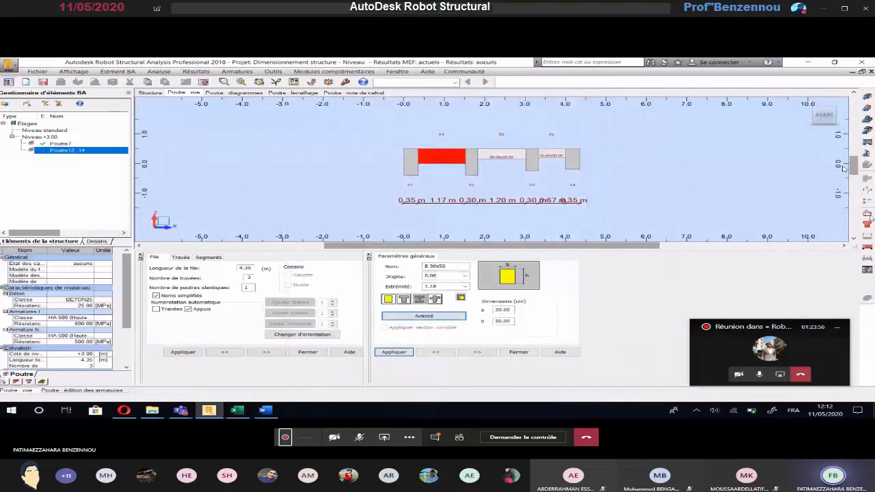
Set the reinforcement arrangement of Poutre12...14 to "Par file" in the Disposition de ferraillage settings.
left_click(868, 215)
left_click(301, 142)
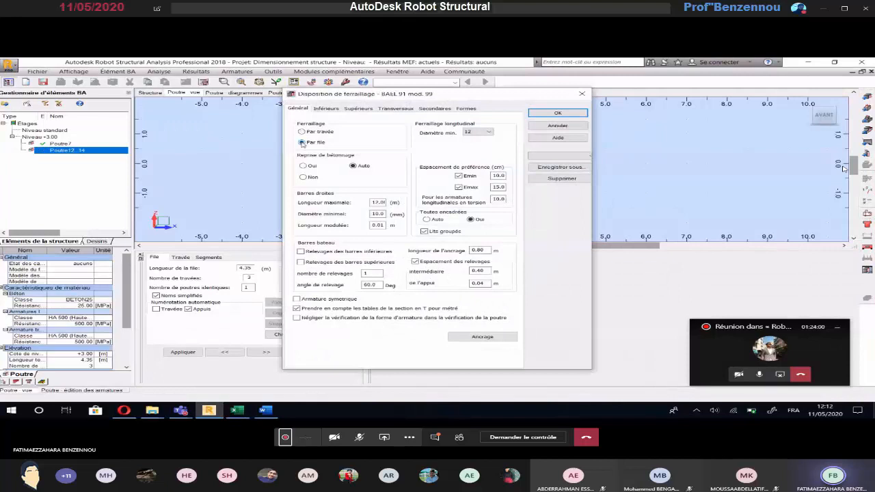
left_click(557, 114)
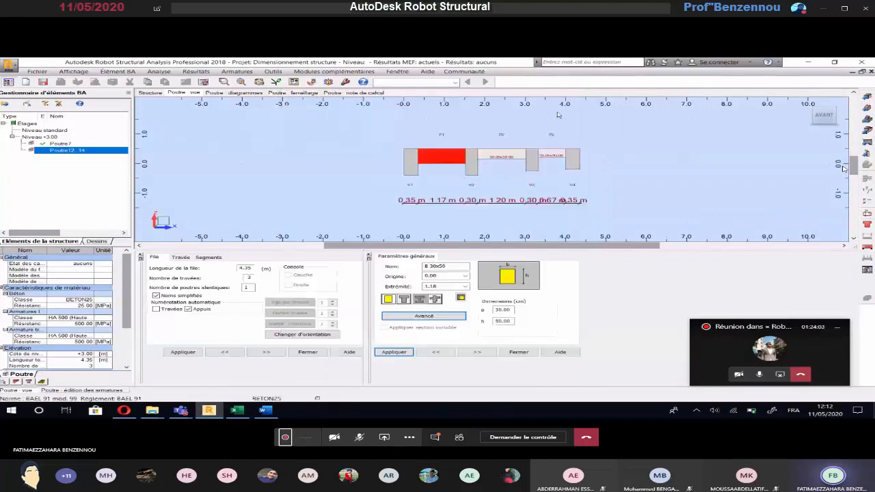
Recalculate the reinforcement with all three spans of Poutre12...14 selected and look through the resulting execution drawings.
left_click(489, 156, "ctrl")
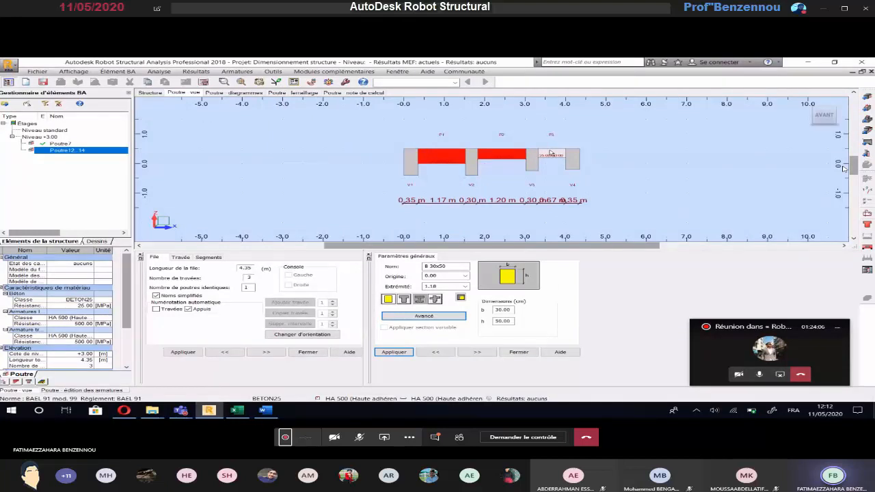
left_click(551, 154, "ctrl")
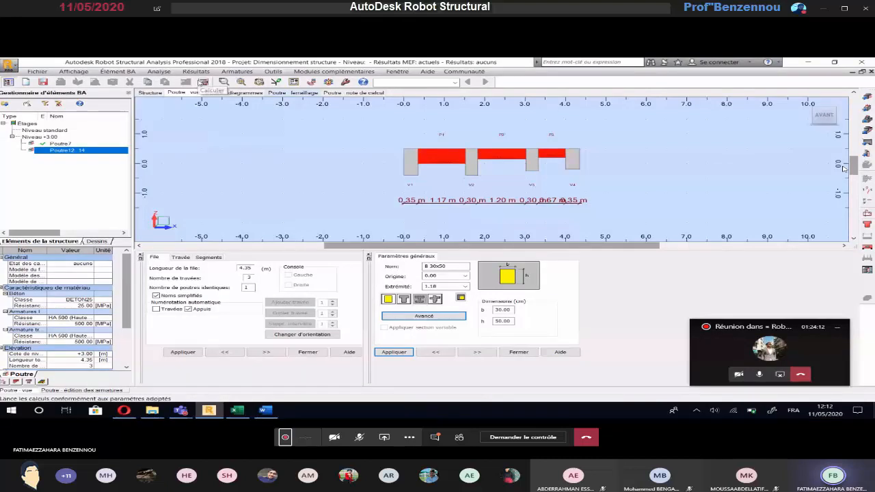
left_click(203, 83)
left_click(477, 270)
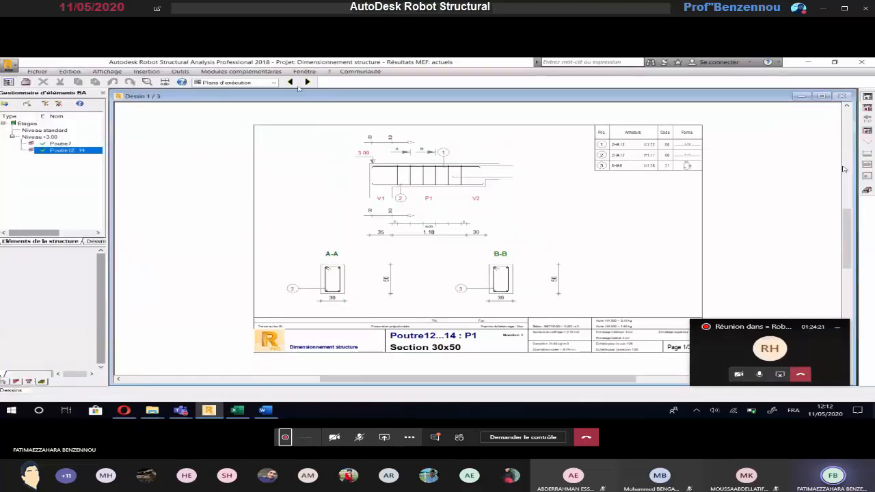
left_click(307, 82)
left_click(290, 82)
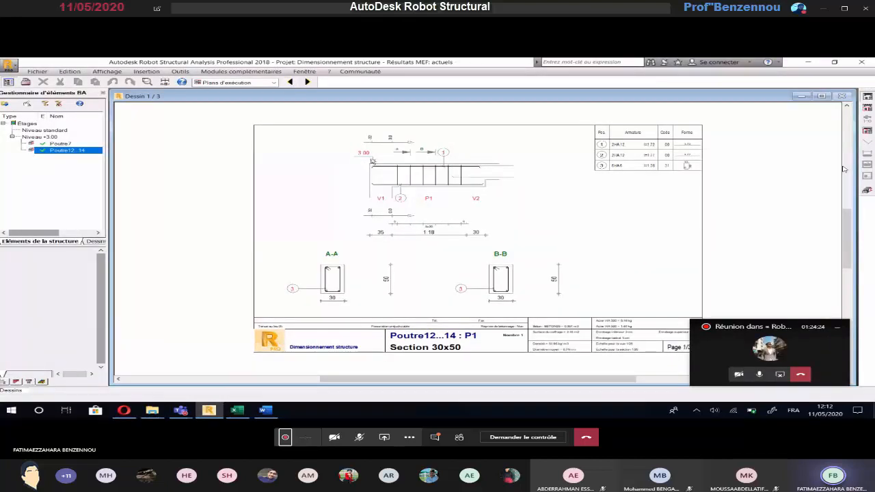
Review the P2 and P3 execution drawings of Poutre12...14 and return to the P1 sheet.
left_click(307, 82)
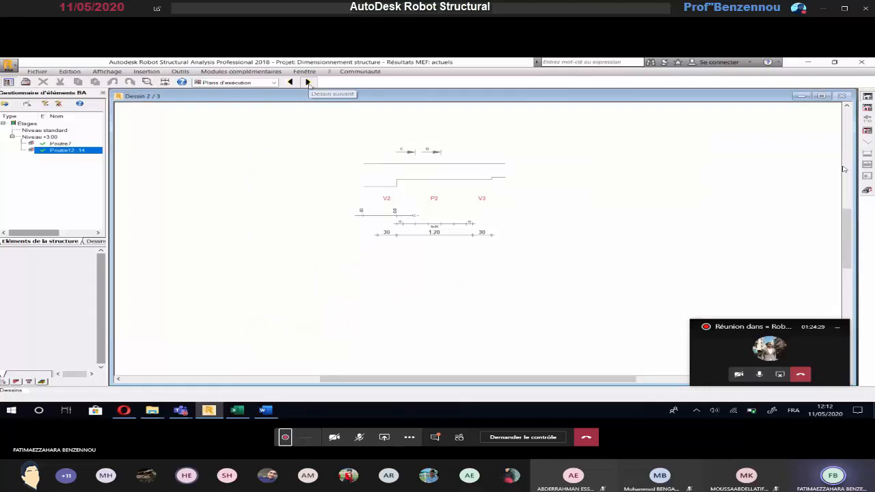
left_click(307, 82)
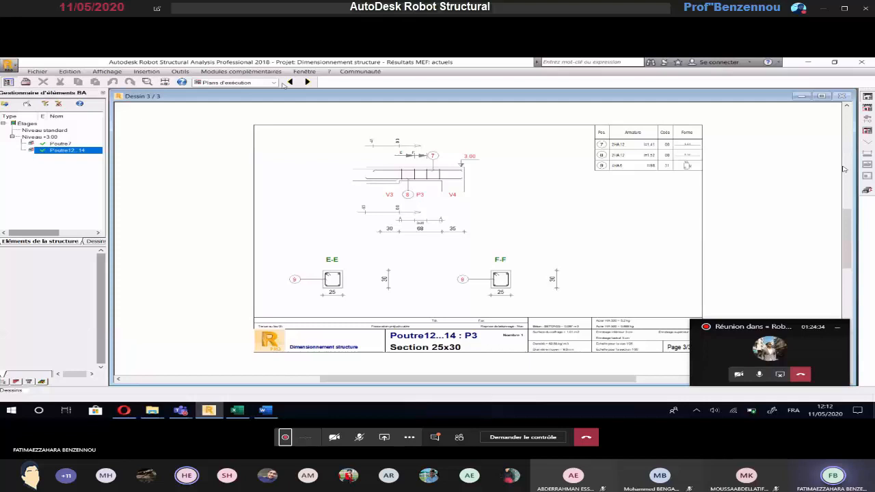
double_click(290, 82)
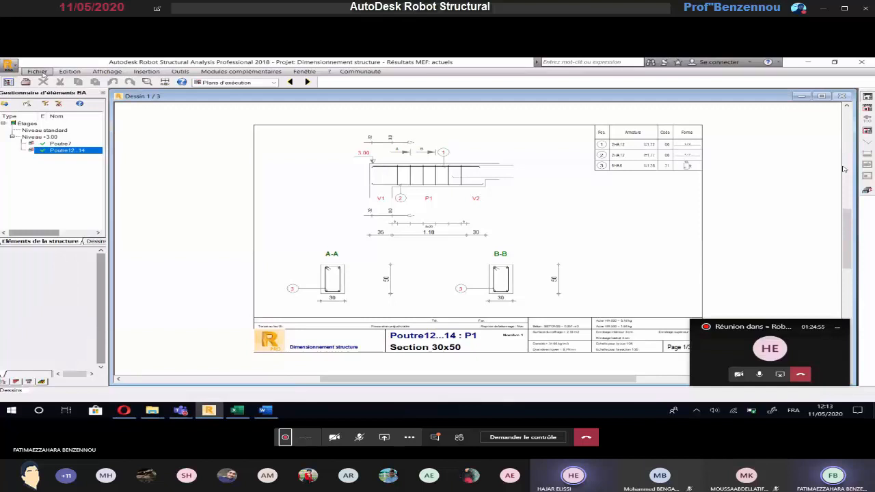
Save the P1 execution drawing of Poutre12...14 to the desktop (Bureau) in DXF format as Dessin.dxf.
left_click(41, 72)
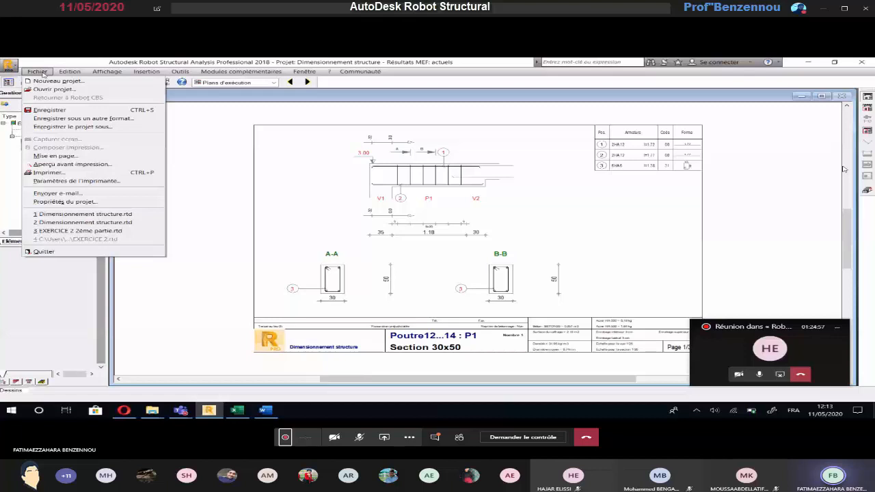
left_click(108, 119)
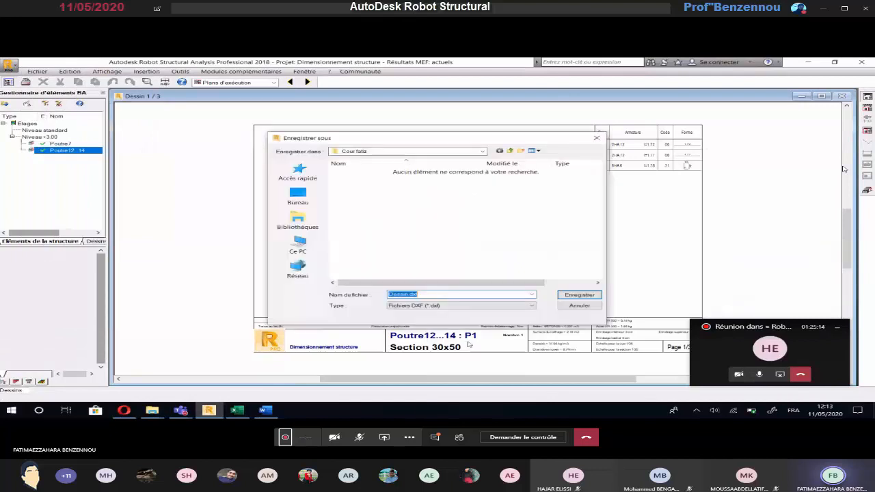
left_click(423, 306)
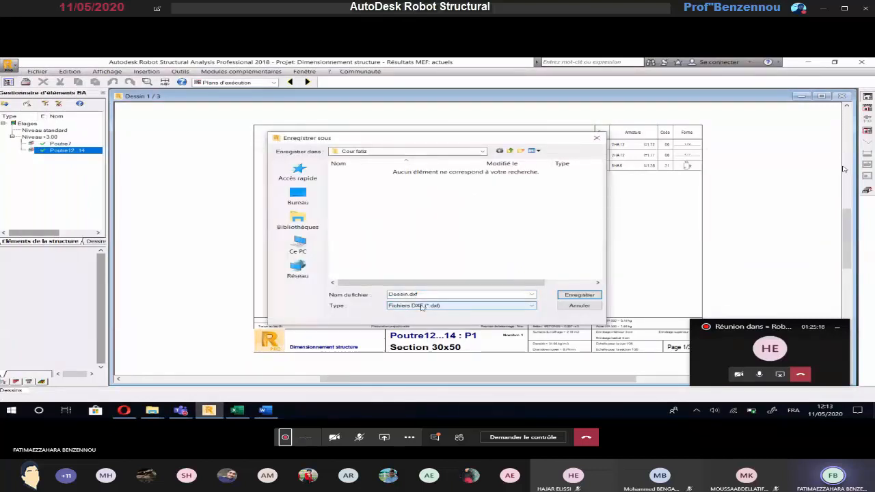
left_click(297, 197)
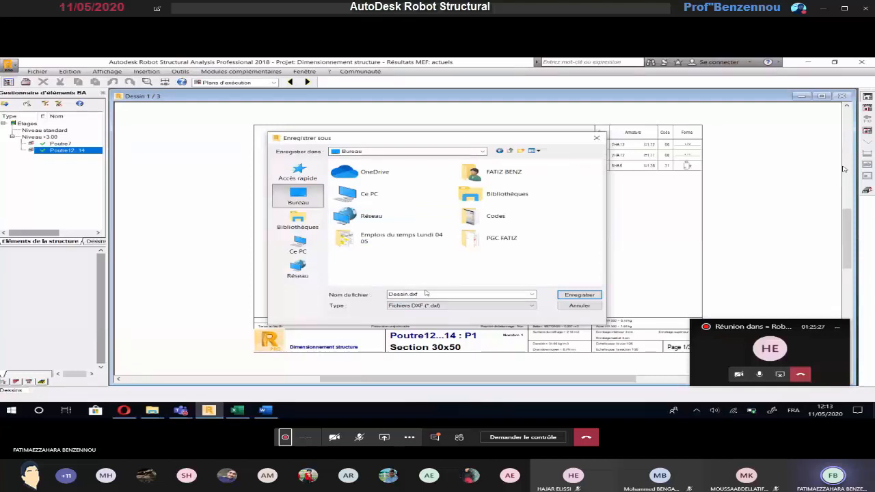
key("Return")
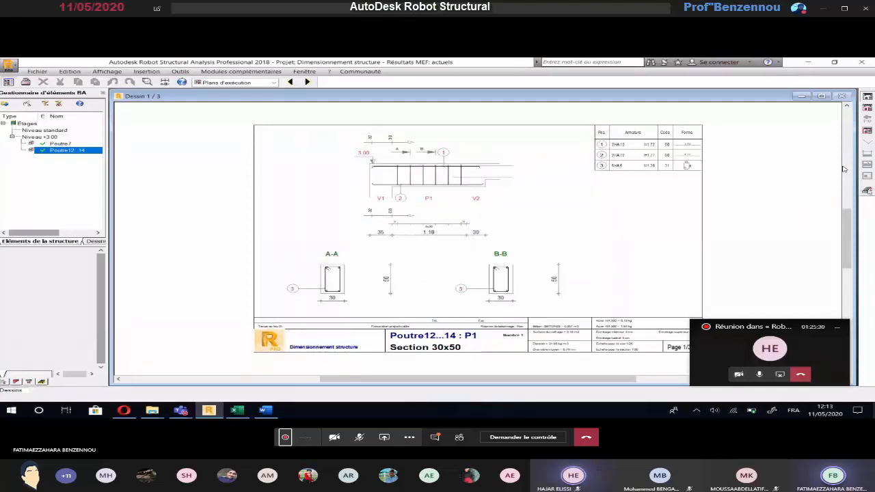
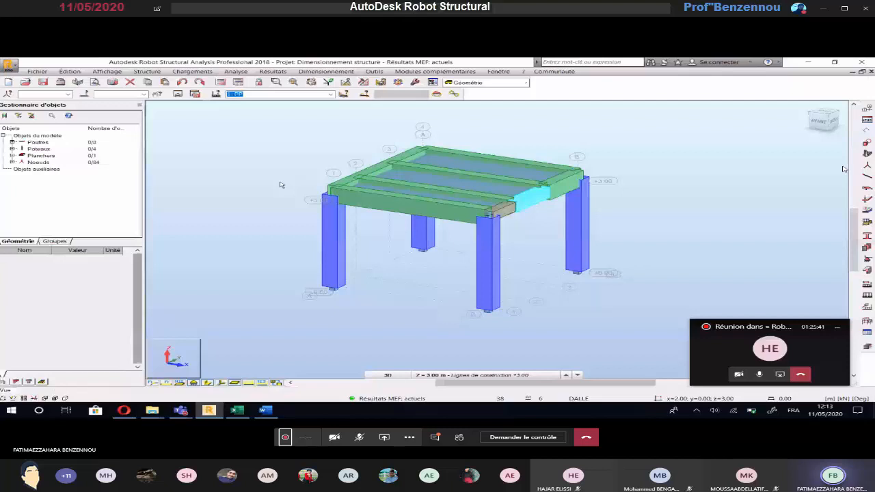
Select beam 13, the middle span of the aligned three-span beam, in the 3D structure model.
left_click(533, 199)
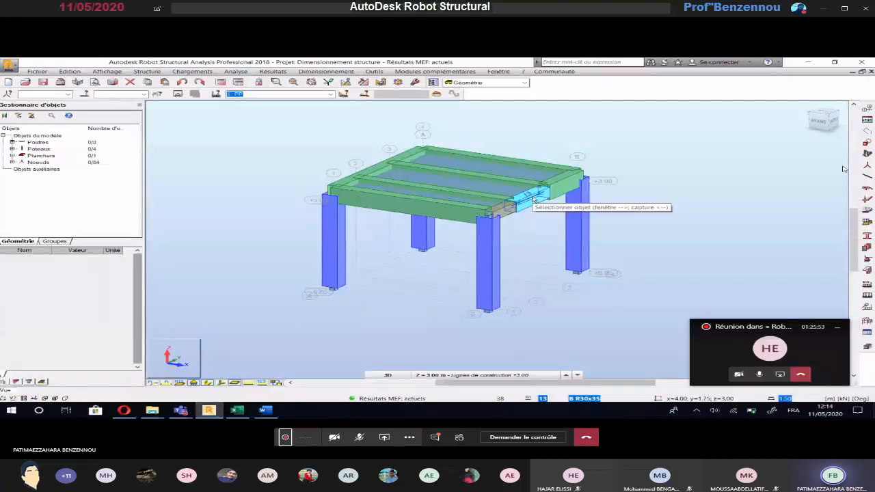